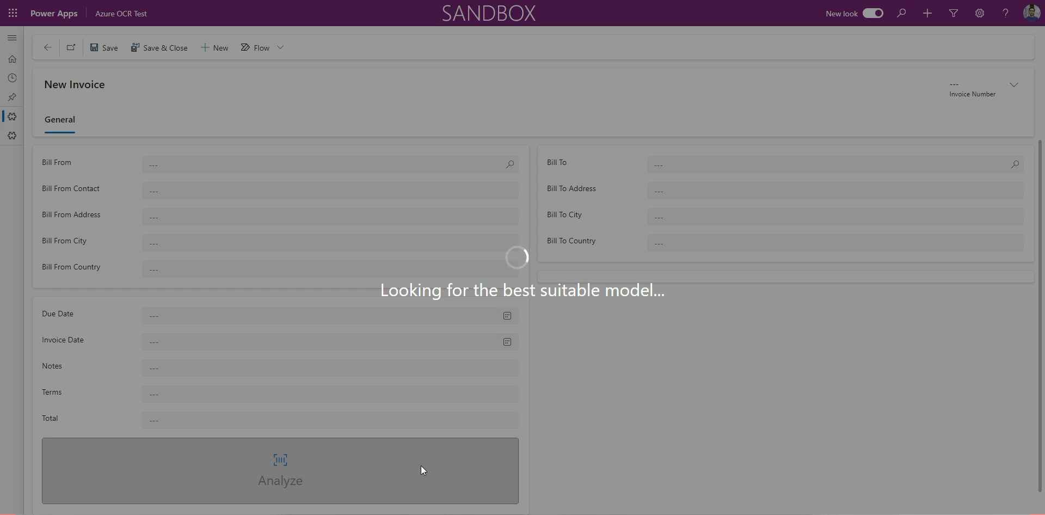
- Place the invoice record beside the source PDF and compare their billing details, dates, line items and total
key("super+Right")
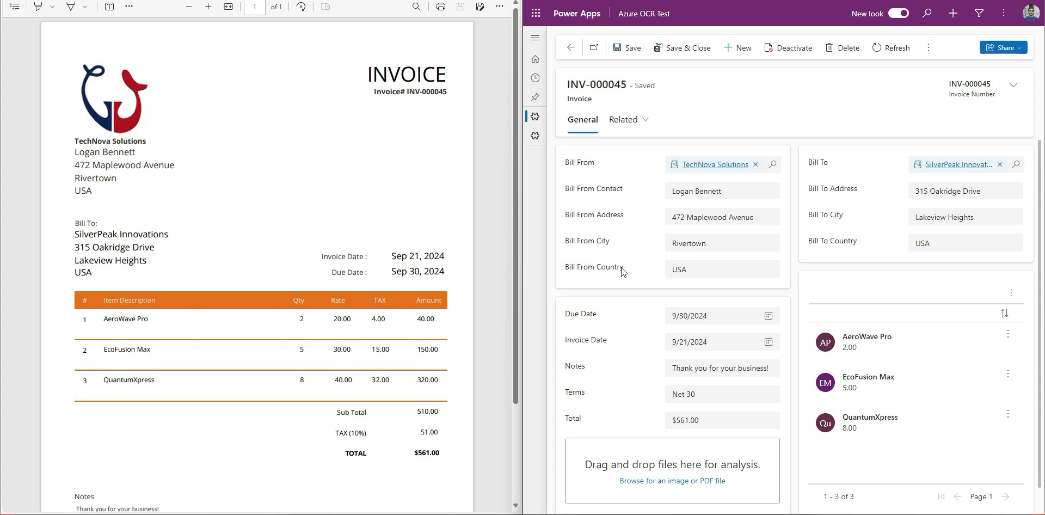
scroll(623, 271, "down", 1)
scroll(623, 272, "up", 1)
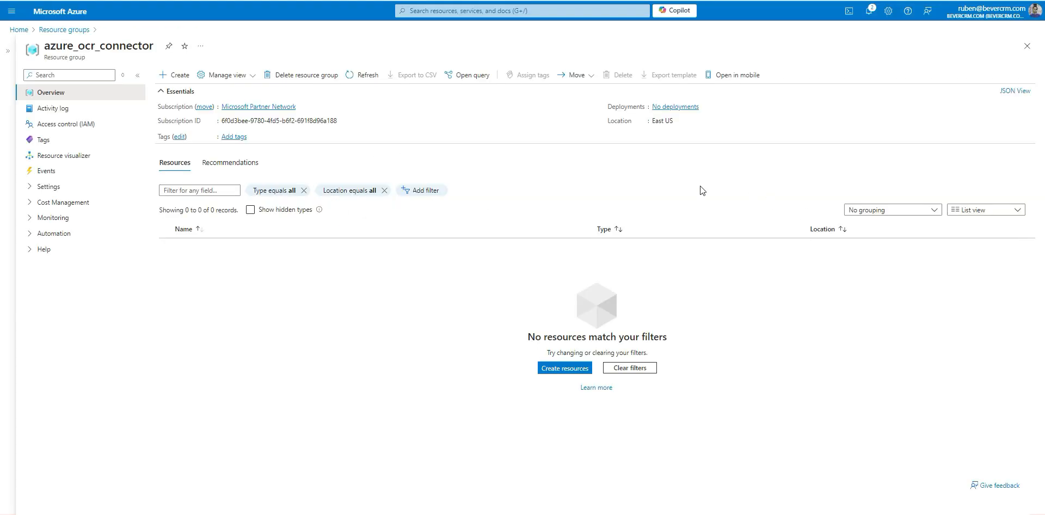
- Find Document Intelligence in the Azure Marketplace and start creating it in the azure_ocr_connector resource group
left_click(190, 77)
left_click(223, 85)
type("cocume")
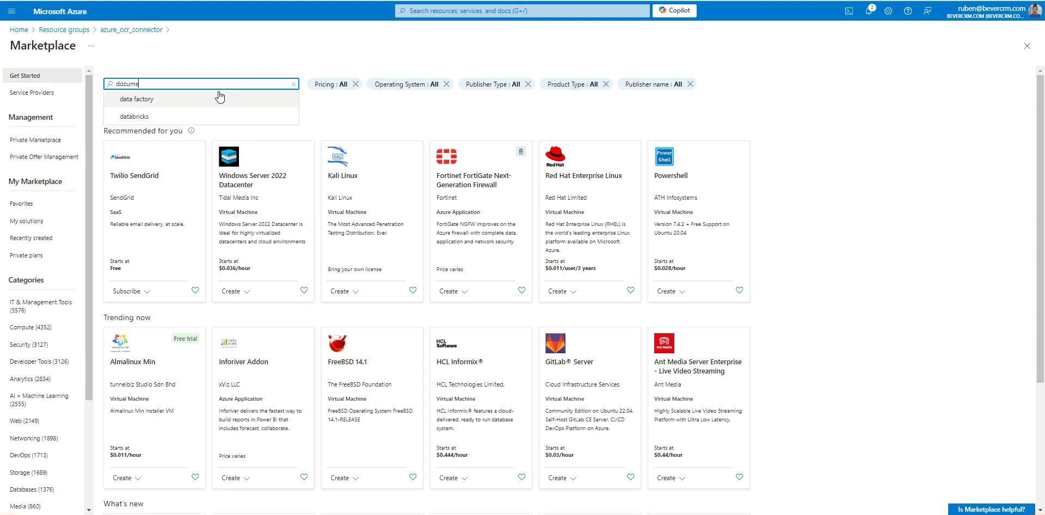
left_click(160, 100)
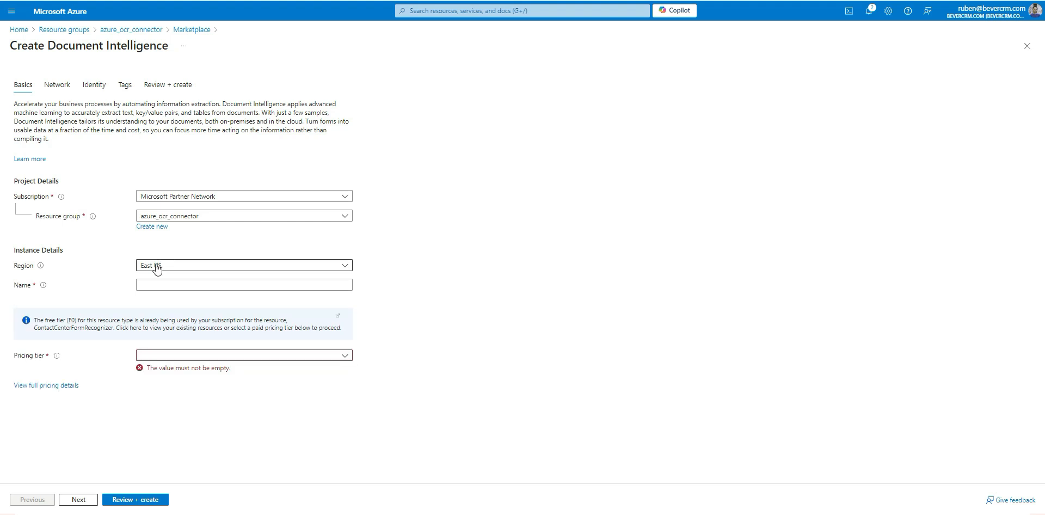
- Configure the Document Intelligence resource with region West Europe, name beverinvoiceocr and pricing tier Standard S0, and submit it for creation
left_click(156, 266)
type("west")
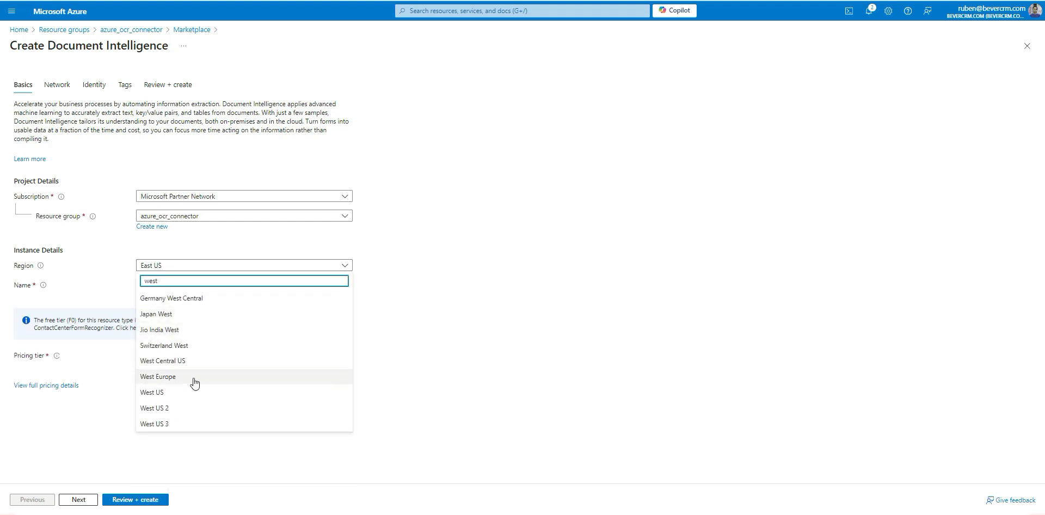
left_click(190, 376)
left_click(164, 288)
type("beverinvoiceocr")
left_click(164, 313)
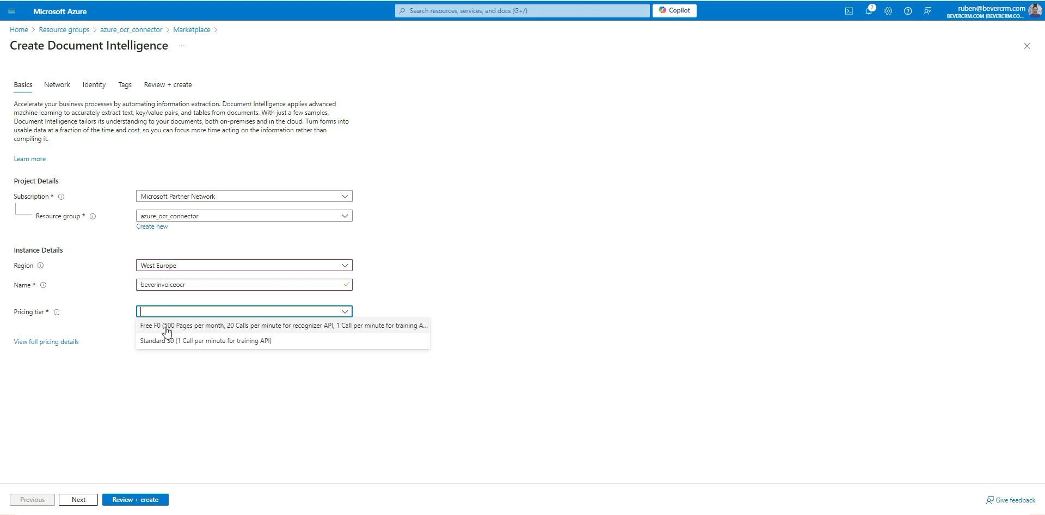
left_click(203, 343)
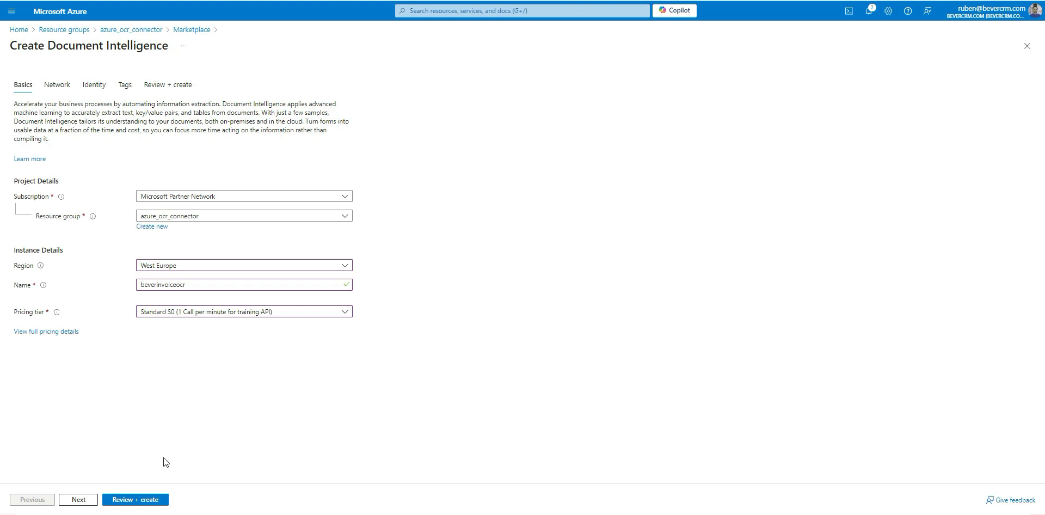
left_click(158, 506)
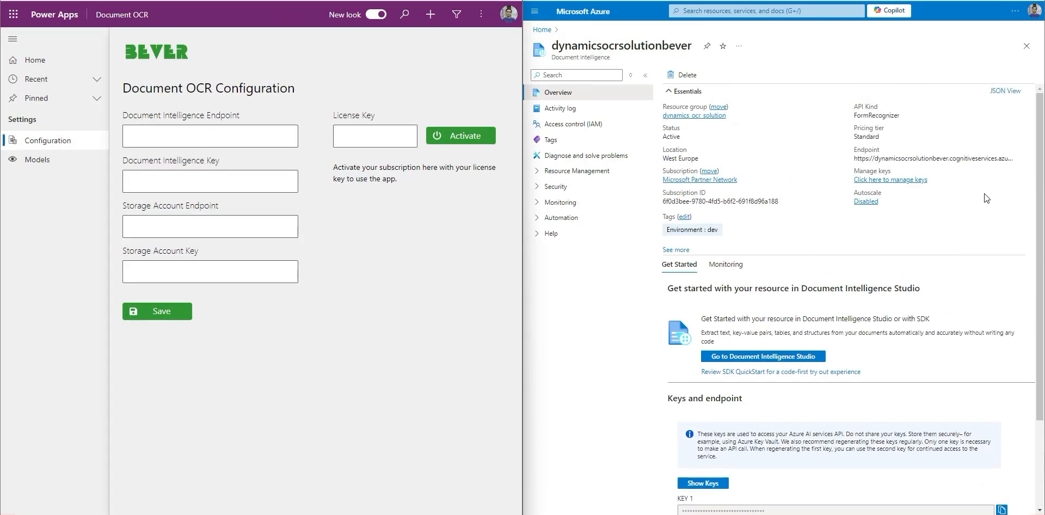
- Copy the endpoint of the dynamicsocrsolutionbever resource into the Document Intelligence Endpoint field of the OCR configuration
left_click(1020, 158)
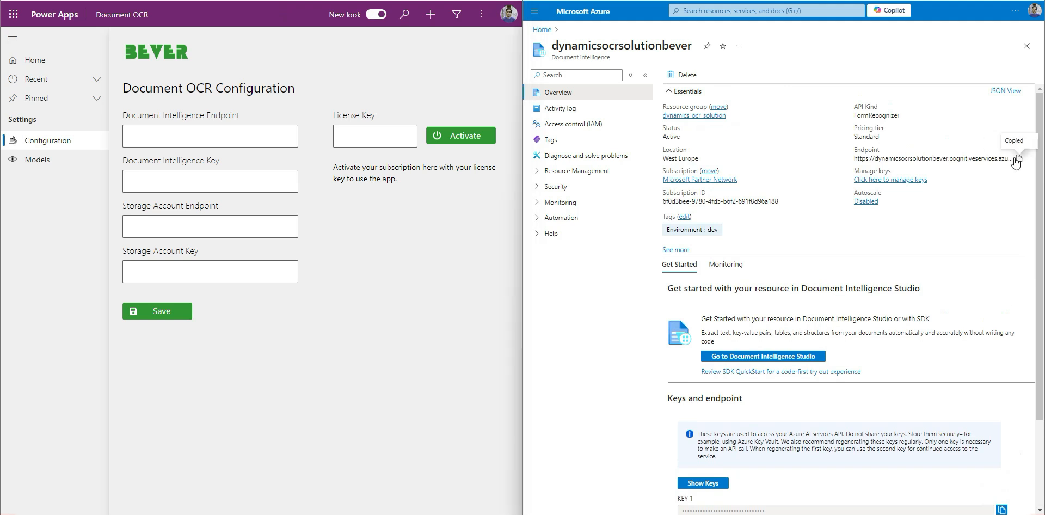
left_click(173, 184)
key("ctrl+v")
left_click(368, 221)
- Copy the resource's KEY 1 into the Document Intelligence Key field and save the OCR configuration
scroll(773, 294, "down", 2)
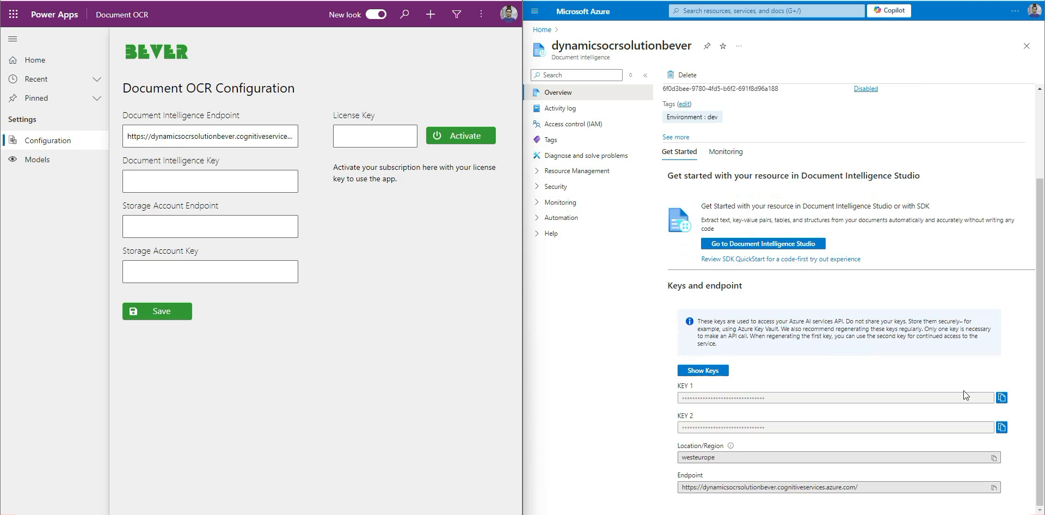
left_click(1002, 398)
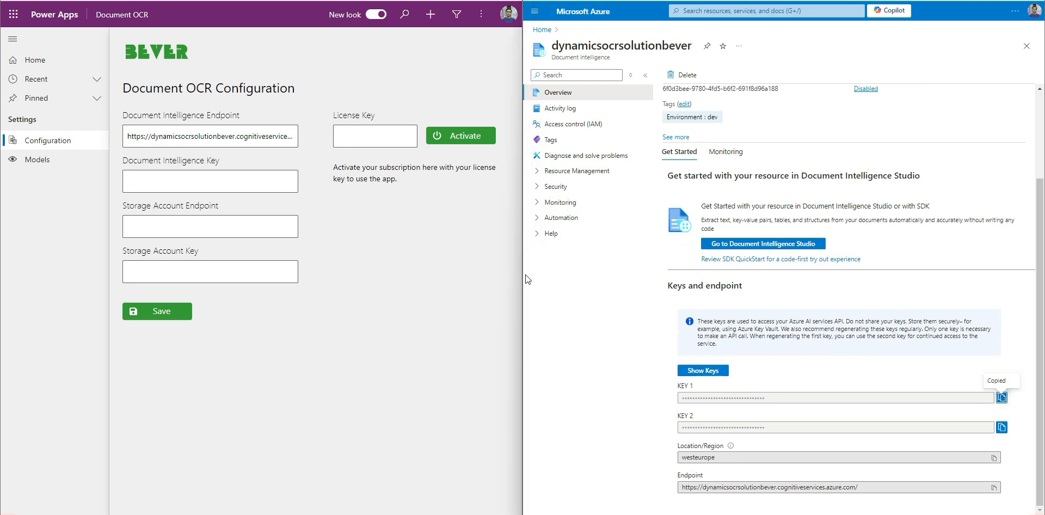
left_click(206, 185)
key("ctrl+v")
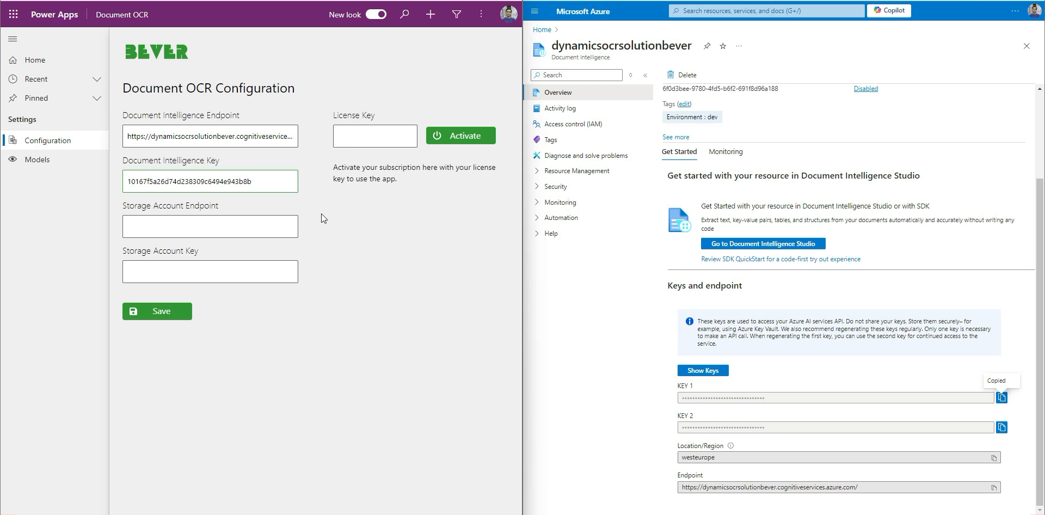
left_click(159, 313)
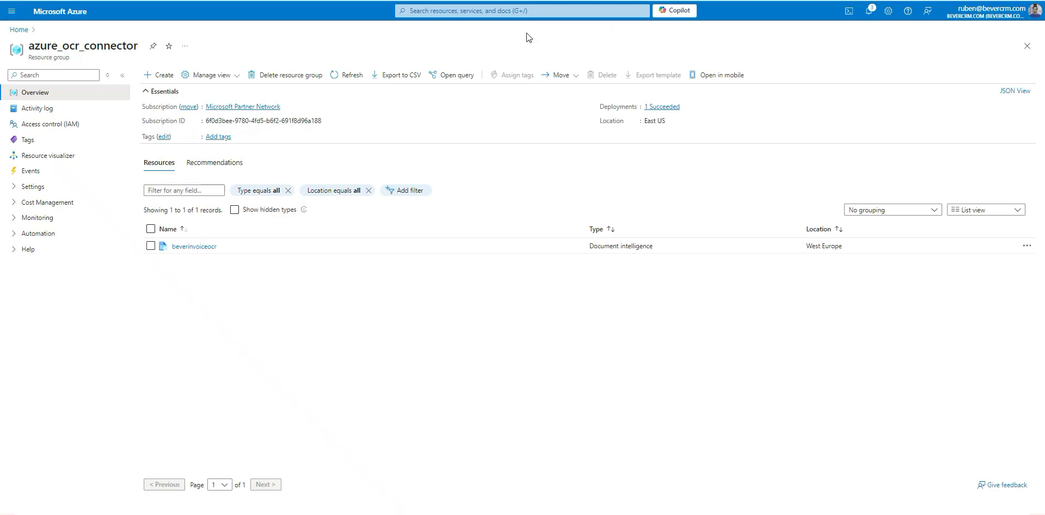
- Find Microsoft's Storage account service in the Marketplace and start creating it in the azure_ocr_connector resource group
left_click(163, 75)
type("s")
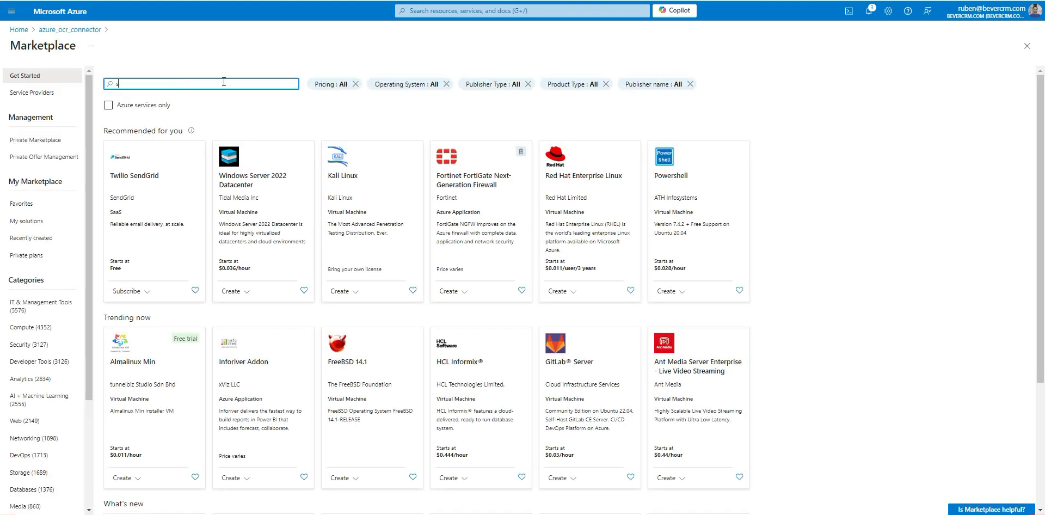
type("torage")
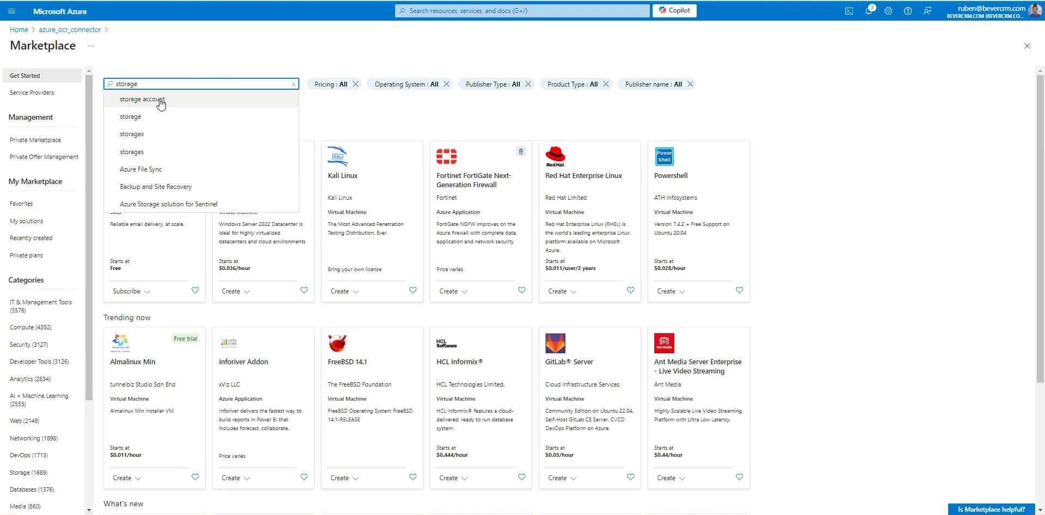
left_click(160, 101)
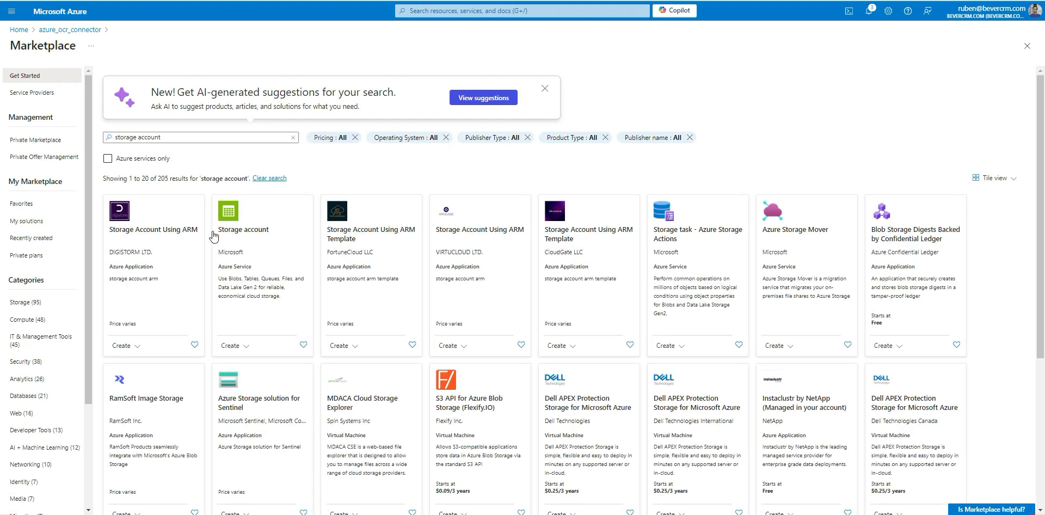
left_click(243, 346)
left_click(243, 361)
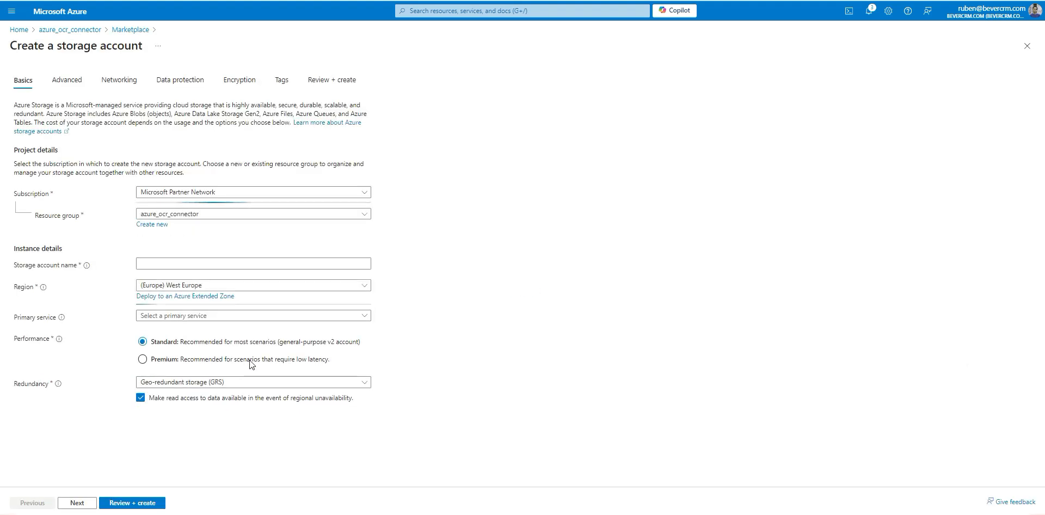
- Name the storage account beverinvoicestorage, set its primary service to Azure Blob Storage or Azure Data Lake Storage Gen 2, and submit it for creation
left_click(313, 263)
key("ctrl+v")
left_click(453, 276)
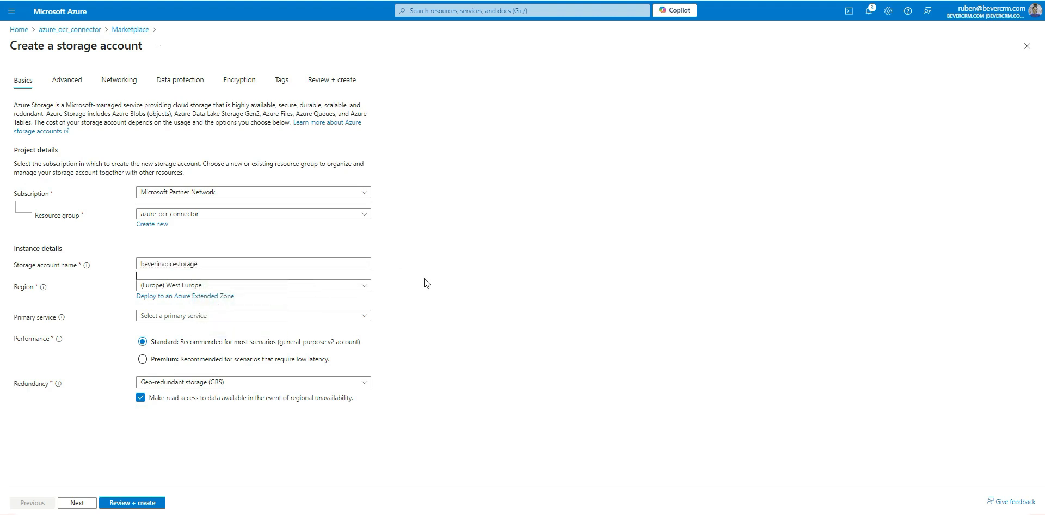
left_click(282, 317)
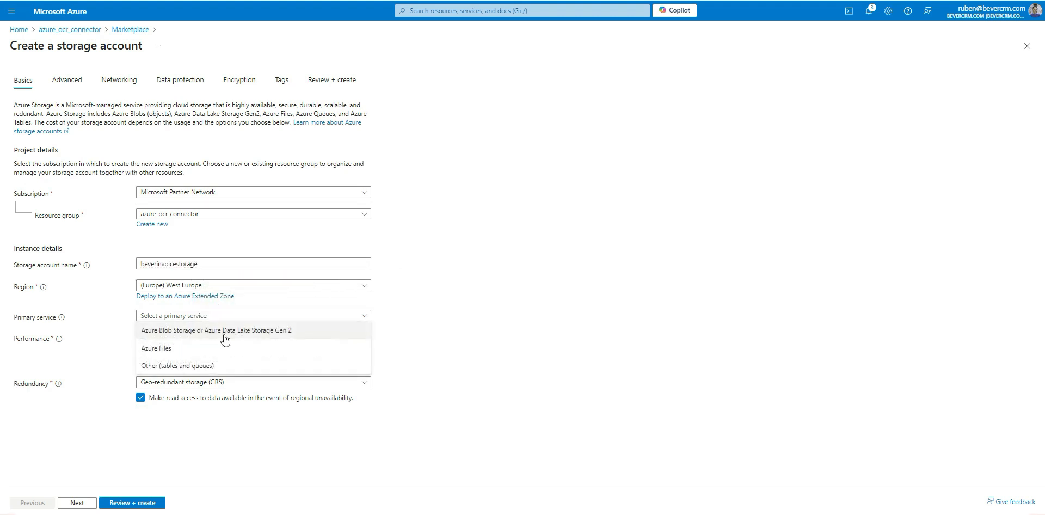
left_click(225, 336)
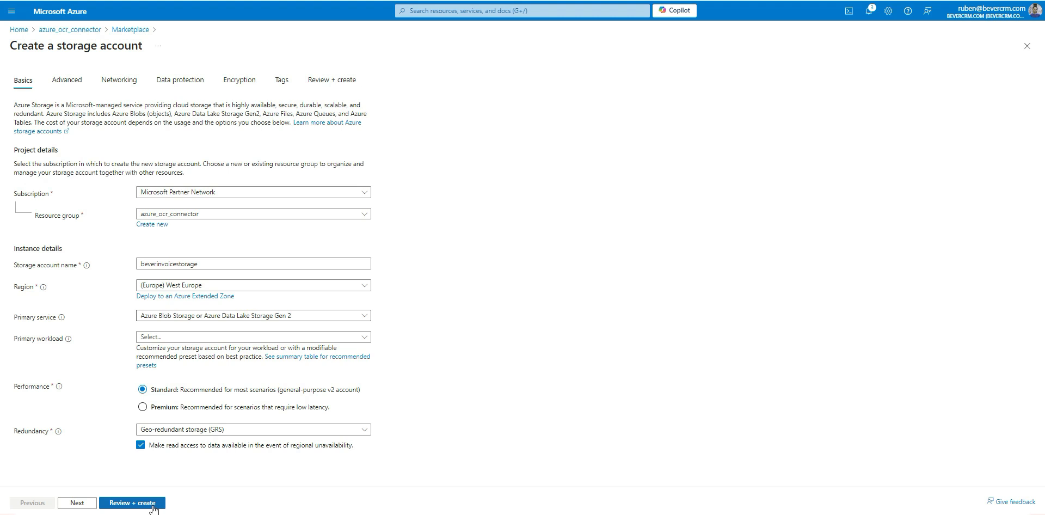
left_click(153, 502)
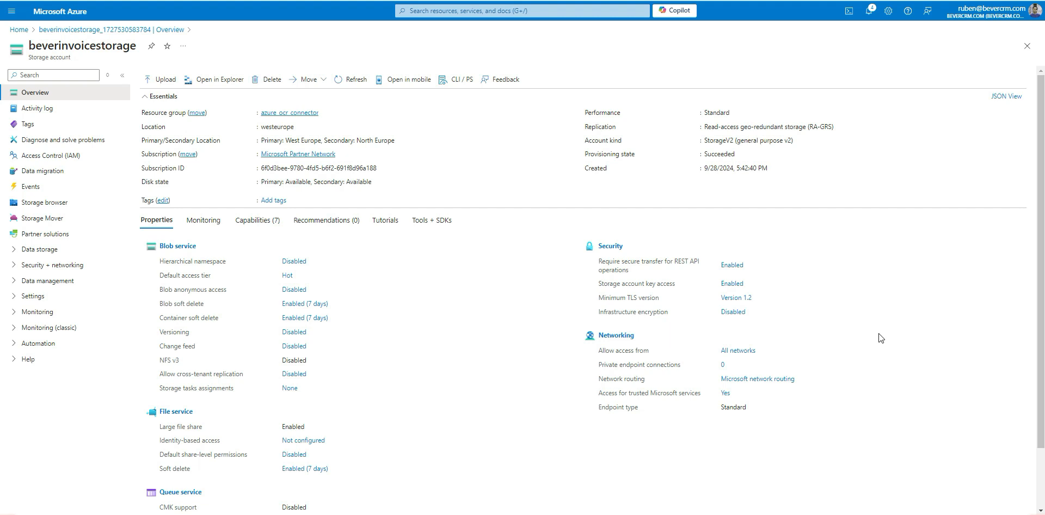
- Copy the primary Blob service endpoint of beverinvoicestorage into the Storage Account Endpoint field of the OCR configuration
key("super+Left")
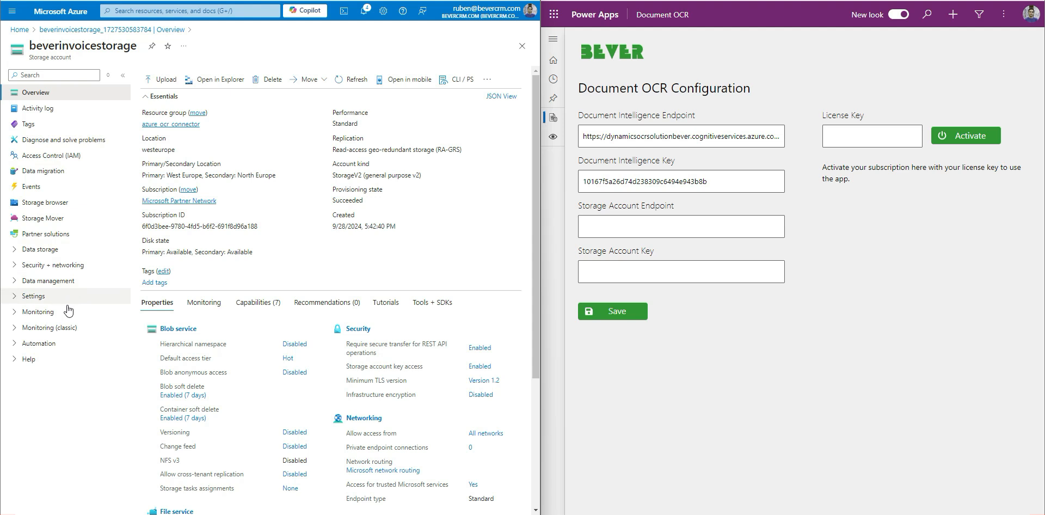
left_click(49, 297)
left_click(46, 375)
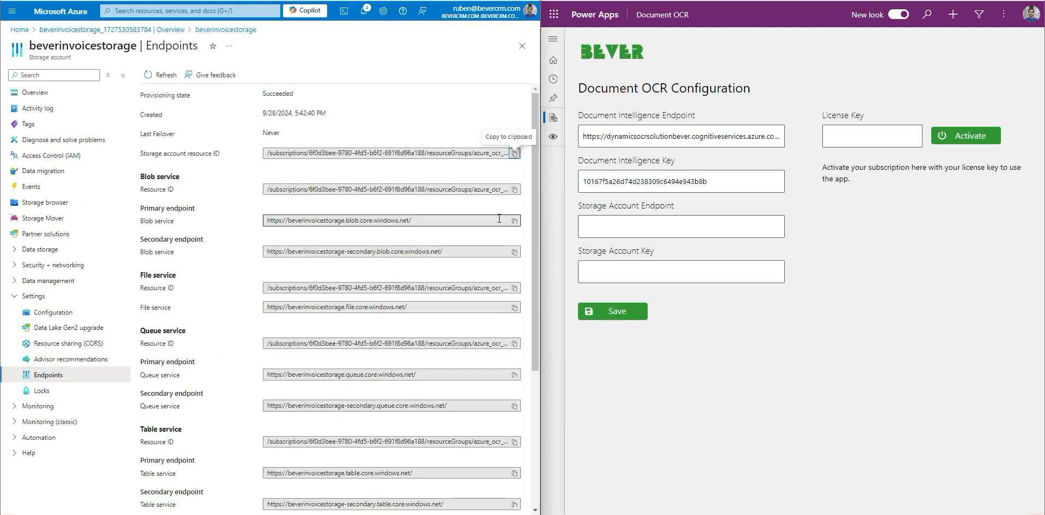
left_click(514, 220)
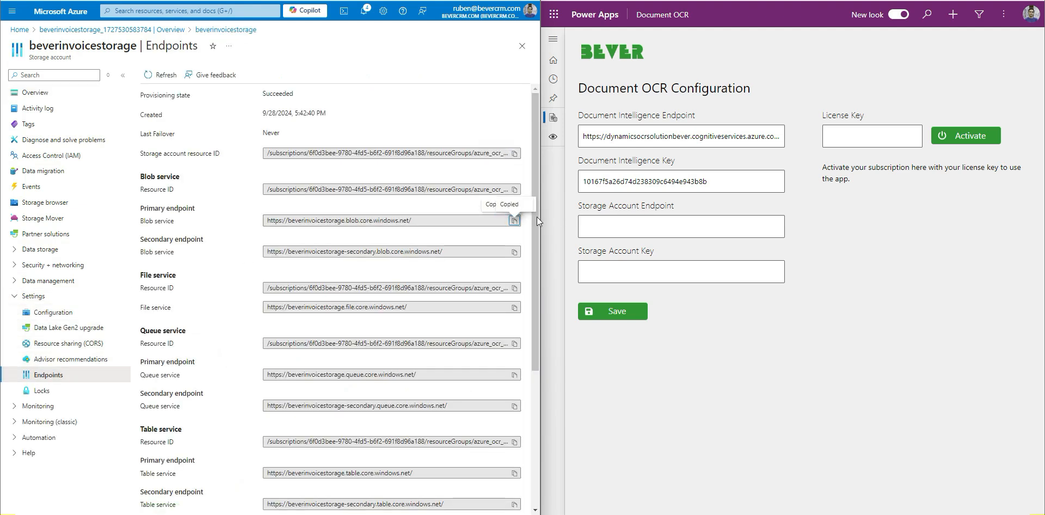
left_click(608, 226)
key("ctrl+v")
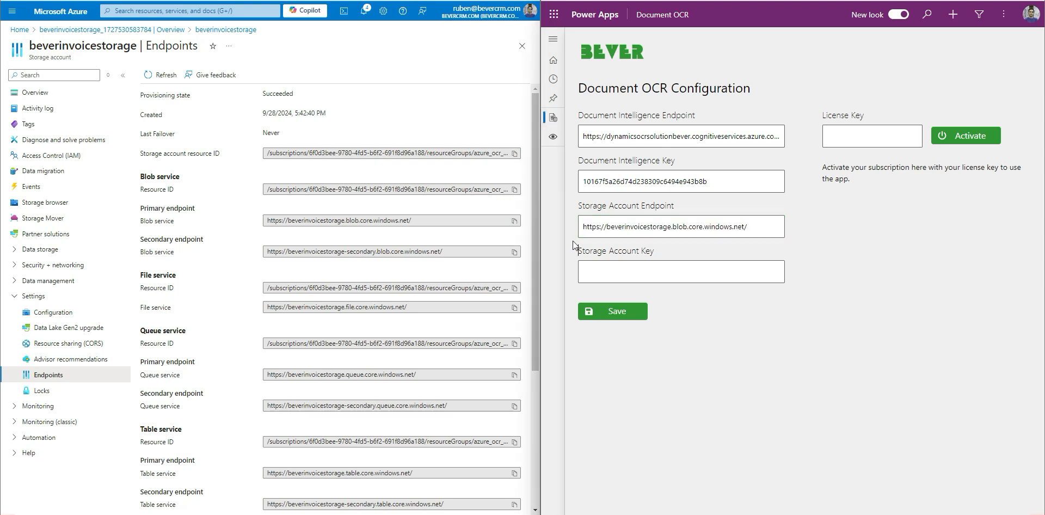
- Reveal the key1 access key of beverinvoicestorage and copy it into the Storage Account Key field
left_click(15, 267)
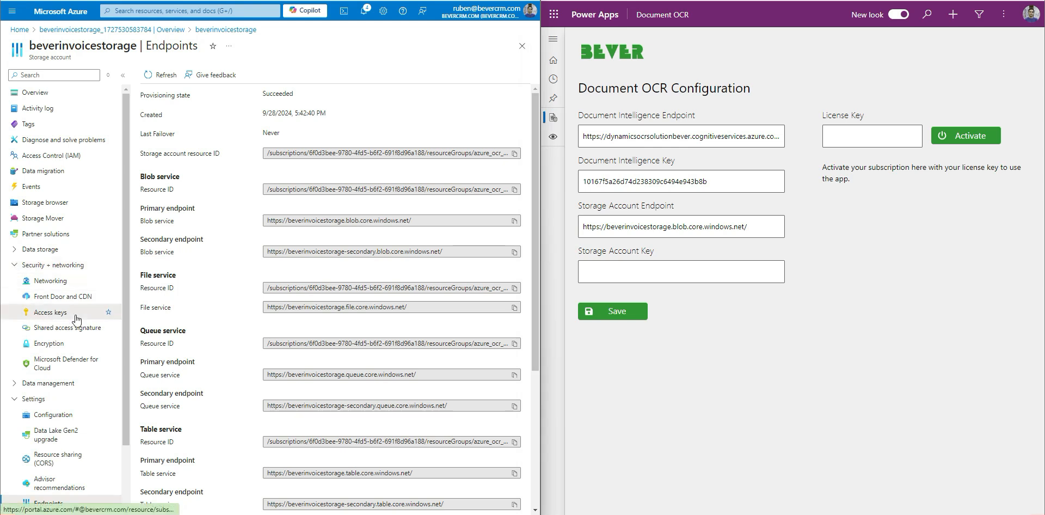
left_click(50, 313)
left_click(415, 233)
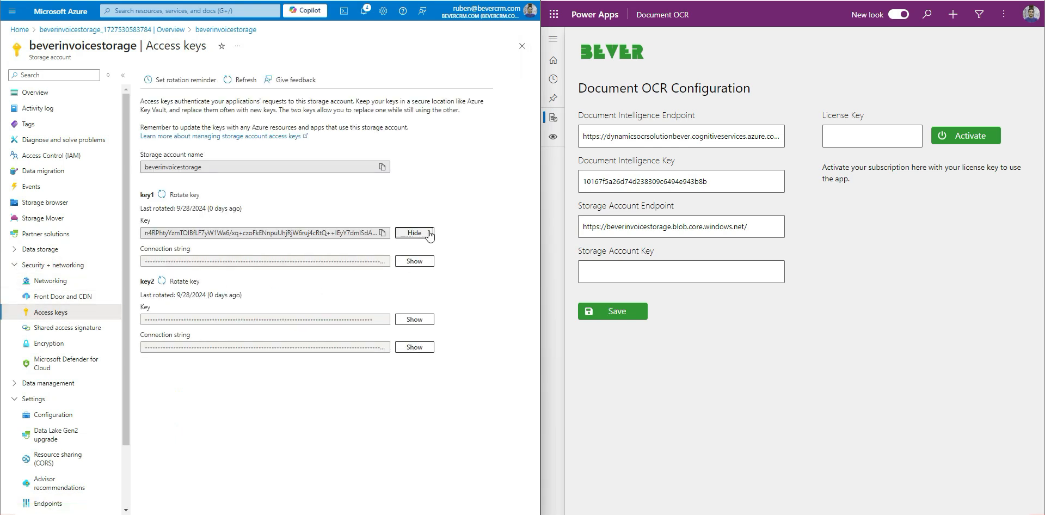
left_click(387, 234)
left_click(600, 275)
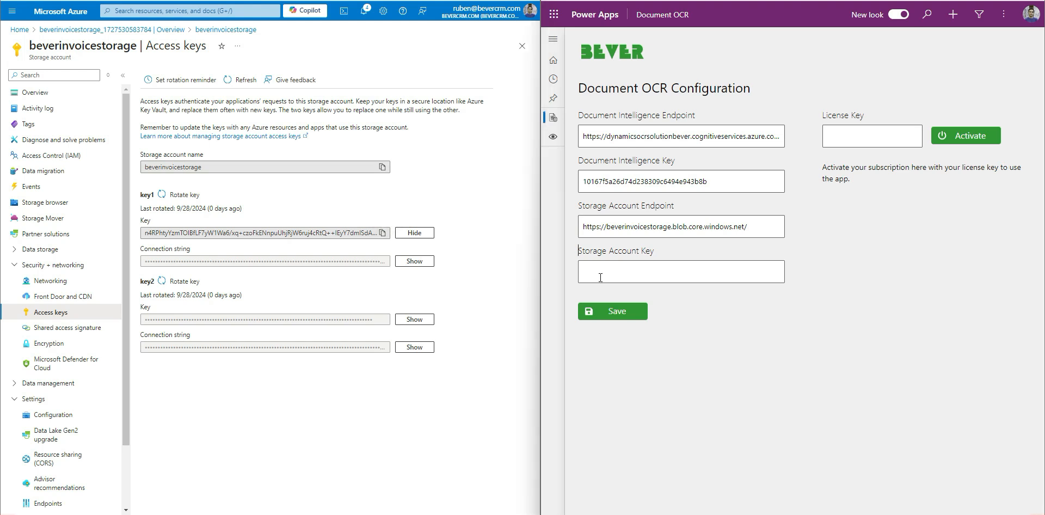
key("ctrl+v")
left_click(704, 309)
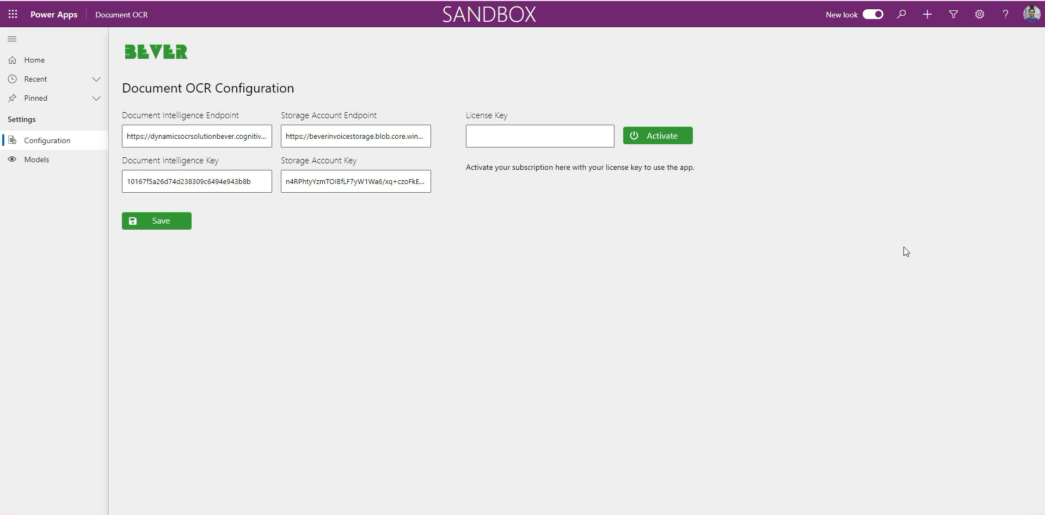
- Enter the licence key in the License Key field and activate the Document OCR subscription
key("ctrl+v")
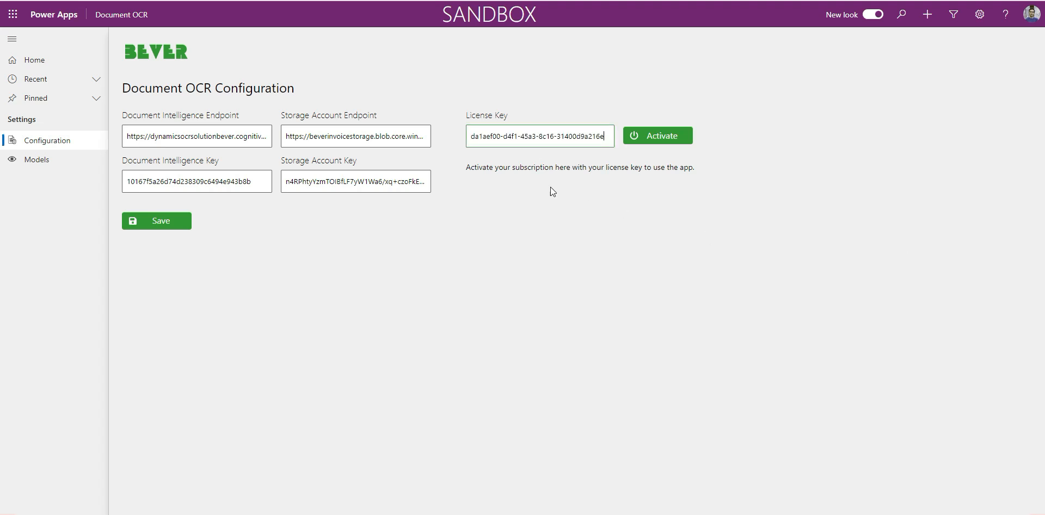
left_click(658, 137)
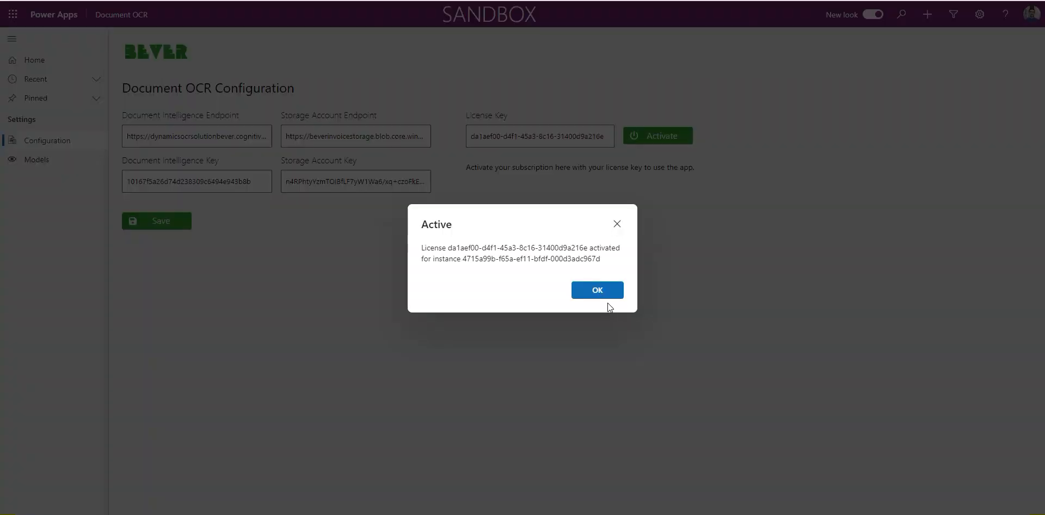
left_click(602, 294)
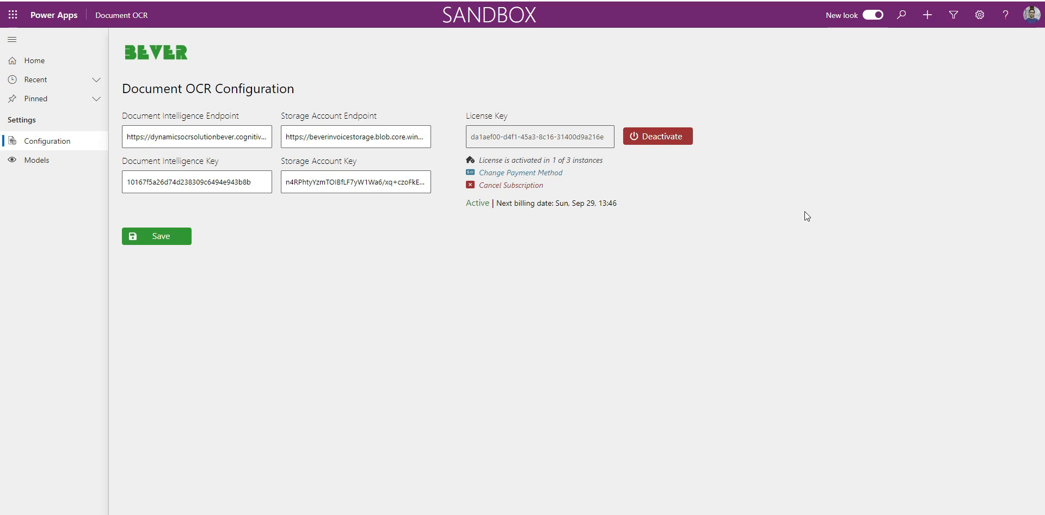
- Start a new Document OCR model record and name it Invoice OCR Model
left_click(44, 164)
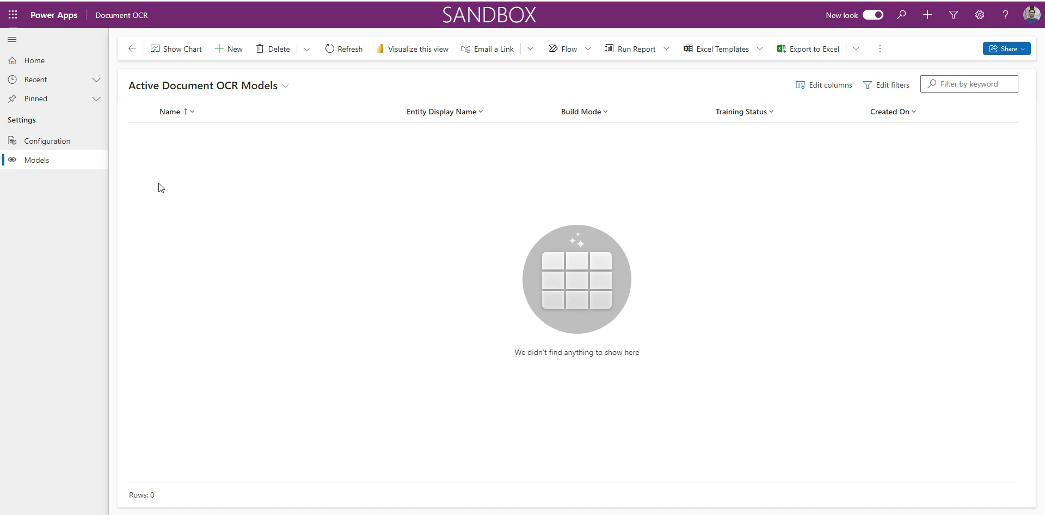
left_click(229, 49)
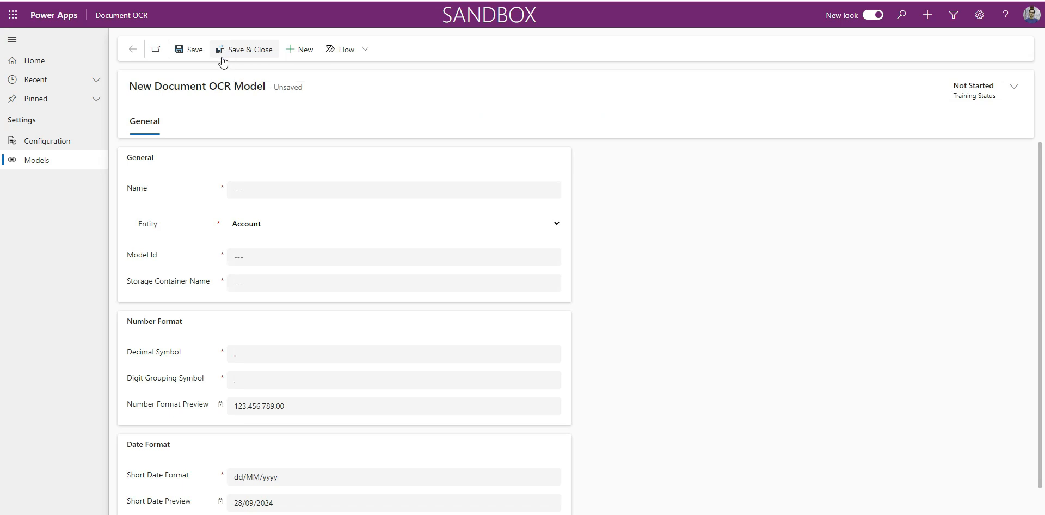
left_click(237, 187)
key("ctrl+v")
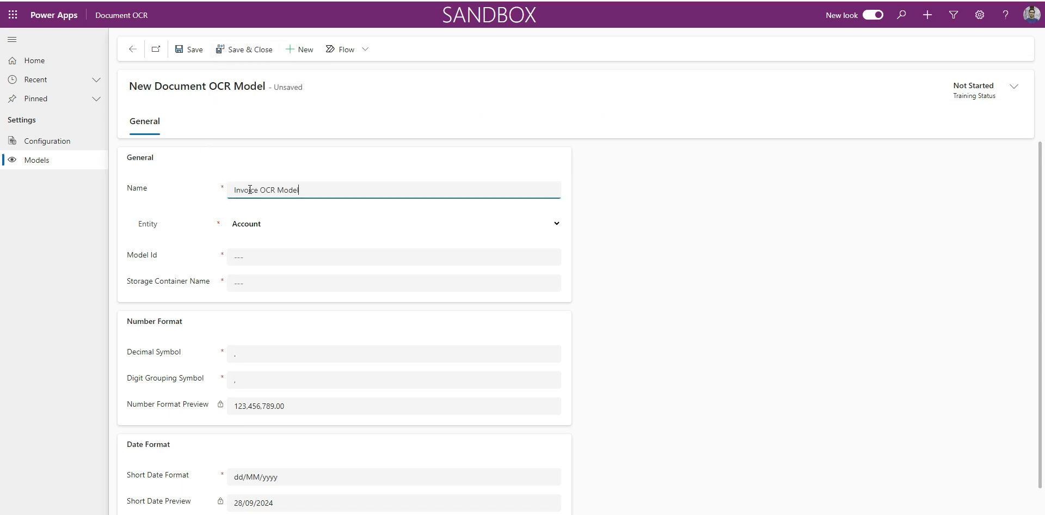
- Set the entity of the new OCR model to Invoice
left_click(211, 194)
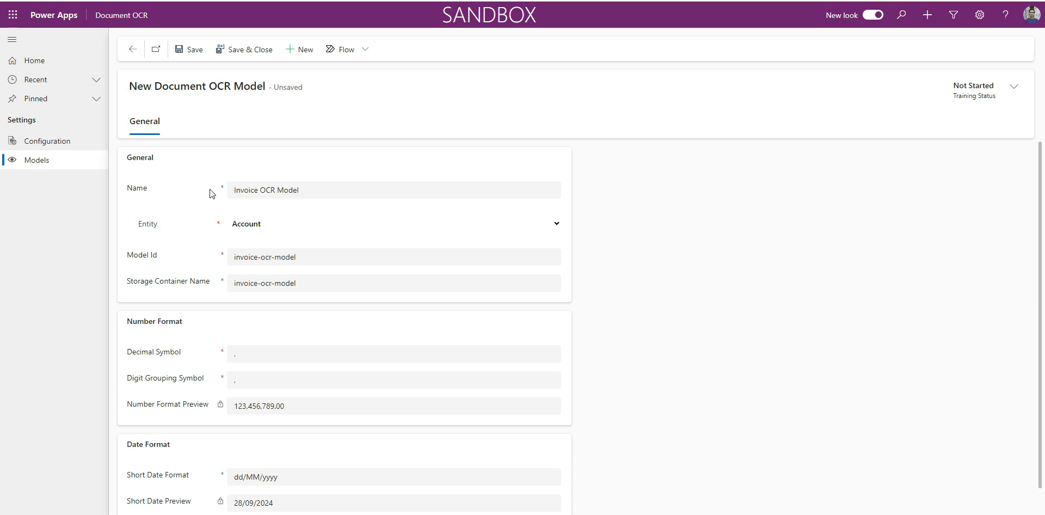
left_click(249, 223)
type("inv")
scroll(295, 493, "down", 4)
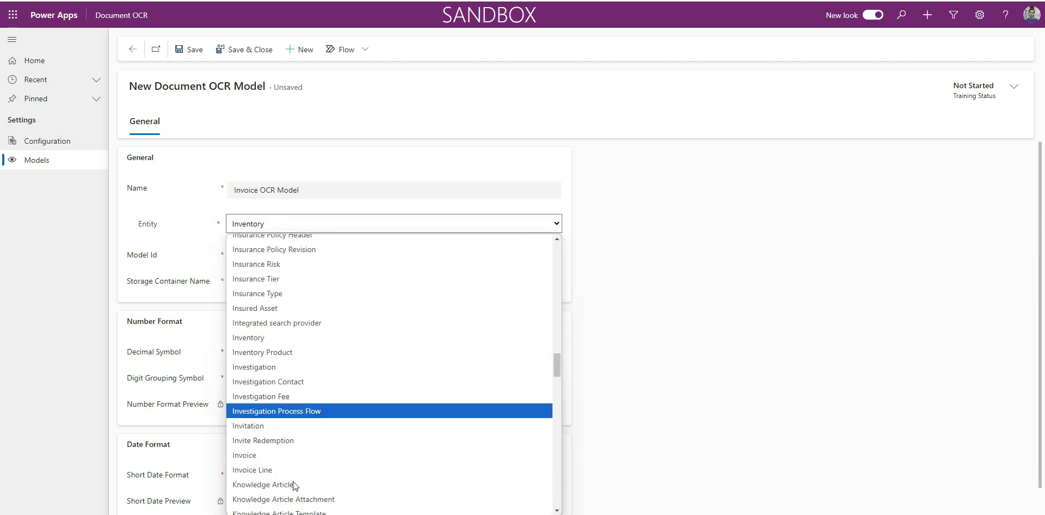
left_click(284, 375)
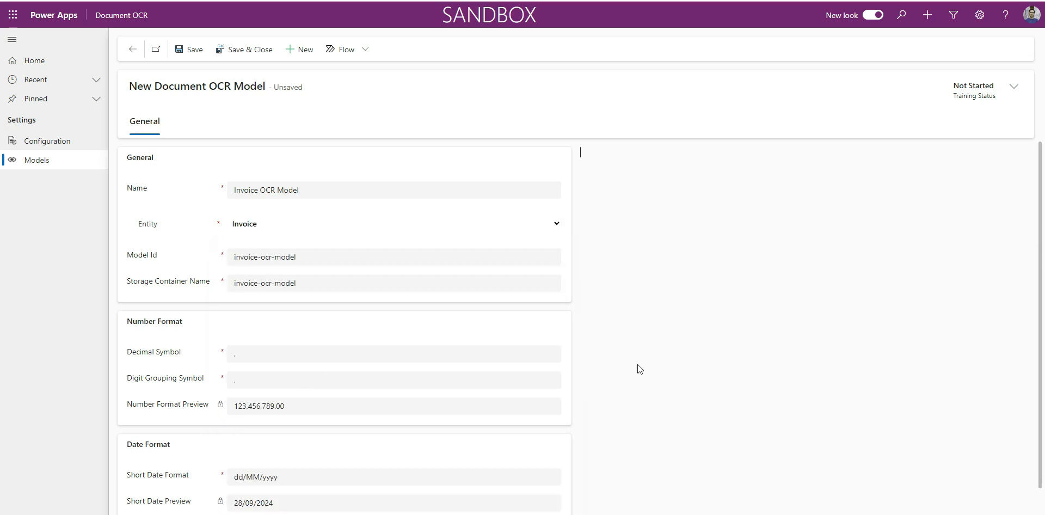
- Place the model form beside the sample invoice and check the decimal and digit grouping symbol options against its amounts
key("super+Left")
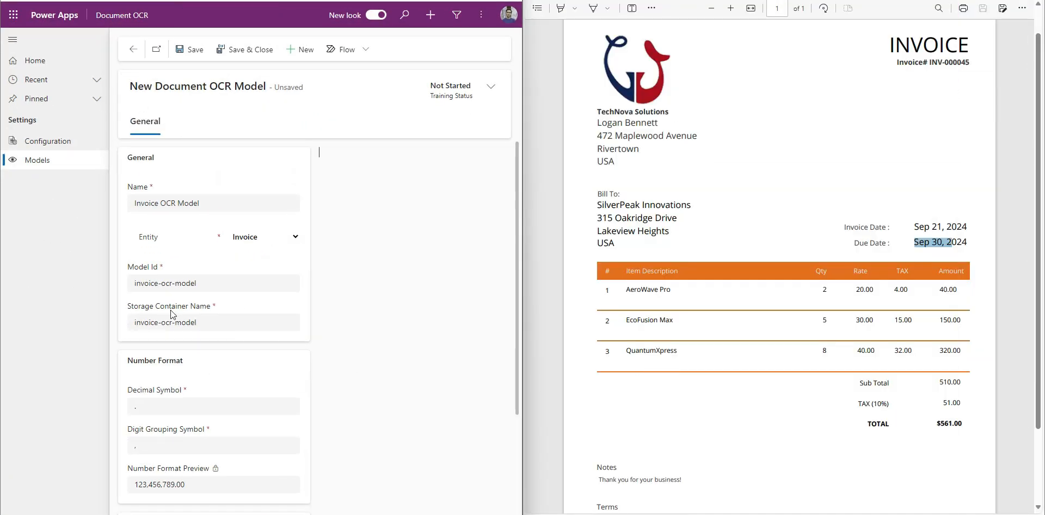
scroll(218, 380, "down", 1)
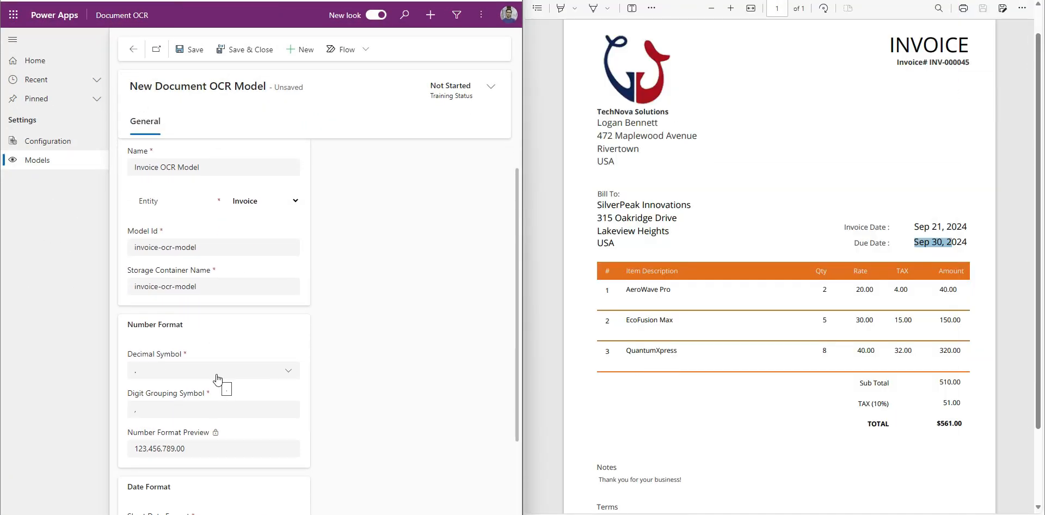
left_click(216, 375)
left_click(319, 410)
left_click(226, 411)
left_click(372, 429)
- Set the Short Date Format to MMM dd, yyyy, compare it with the sample invoice's dates, and save the model
scroll(273, 408, "down", 3)
triple_click(148, 435)
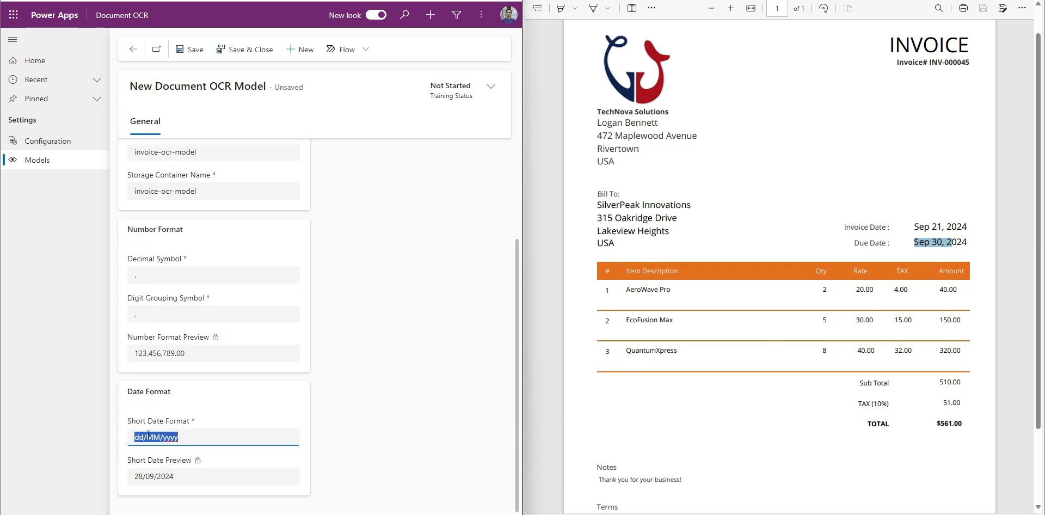
type("MMM dd, yyyy")
left_click(386, 448)
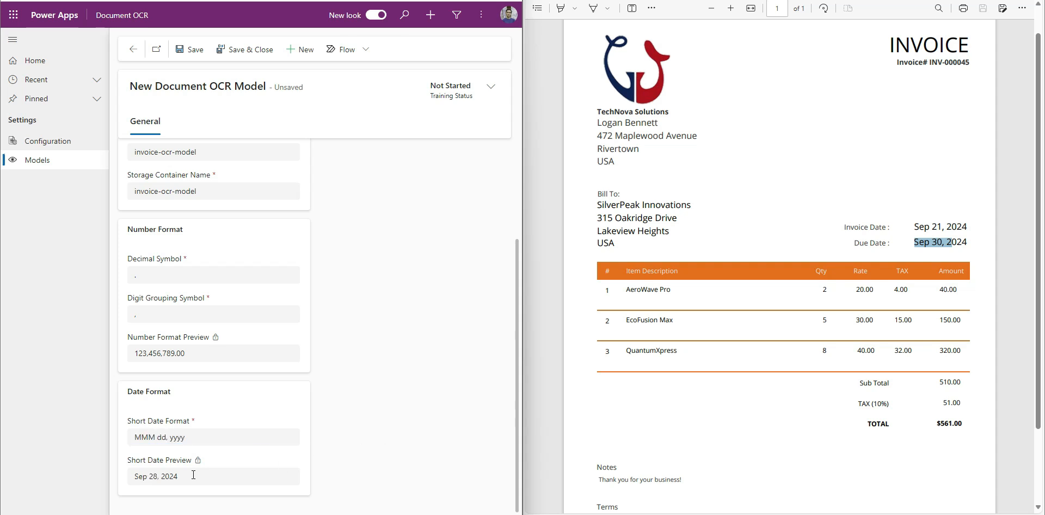
triple_click(938, 228)
triple_click(926, 243)
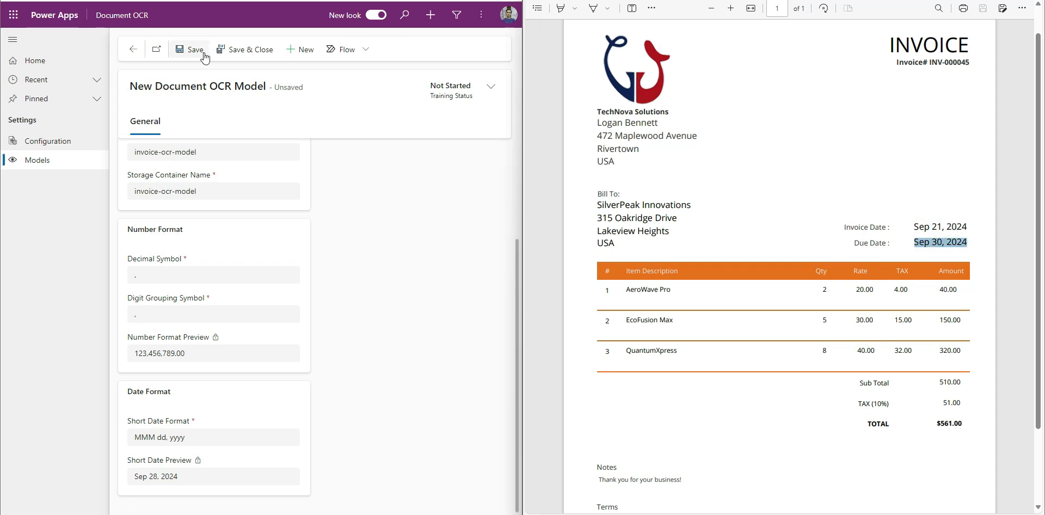
left_click(189, 49)
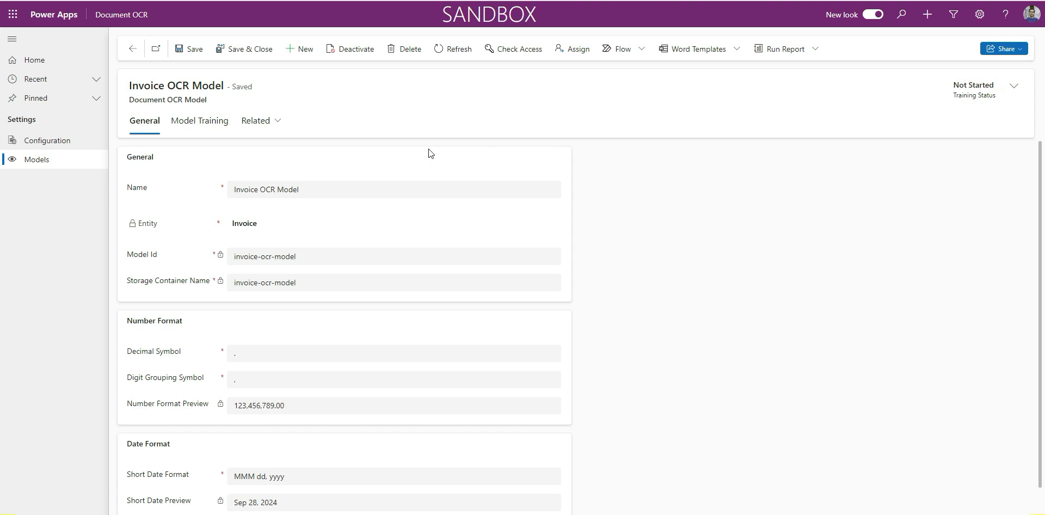
- Upload the training files invoice_1.png to invoice_5.png to the model and run the layout analysis on them
left_click(229, 124)
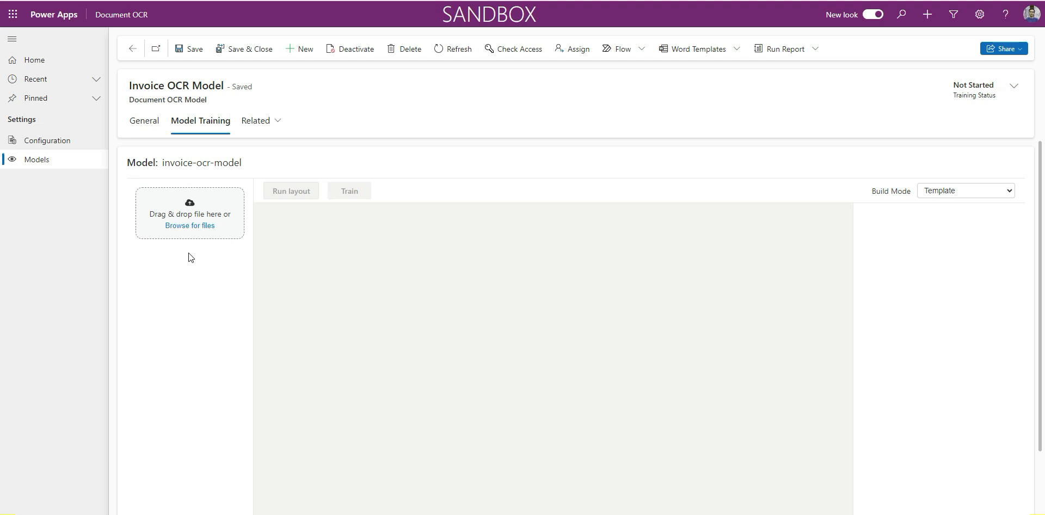
left_click(190, 226)
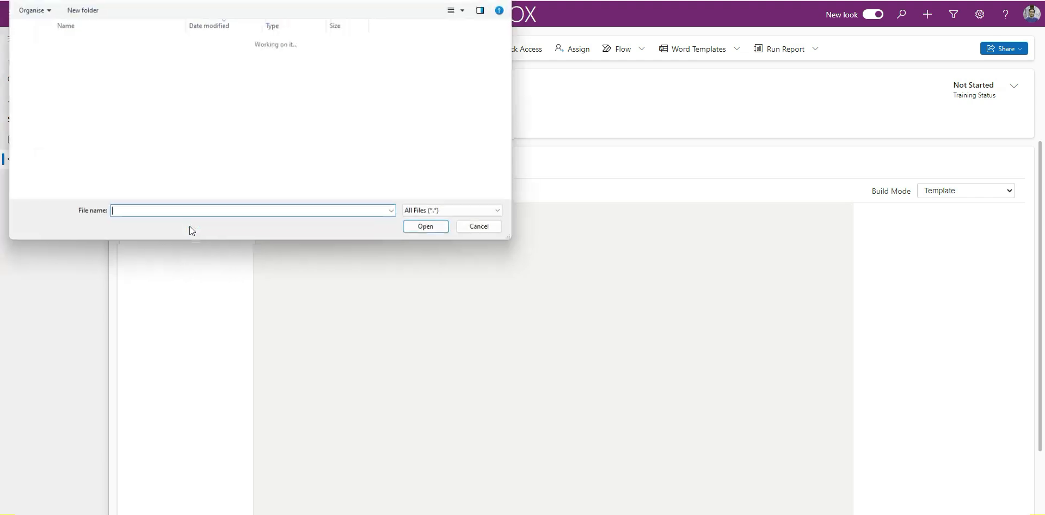
left_click_drag(46, 138, 124, 53)
left_click(430, 229)
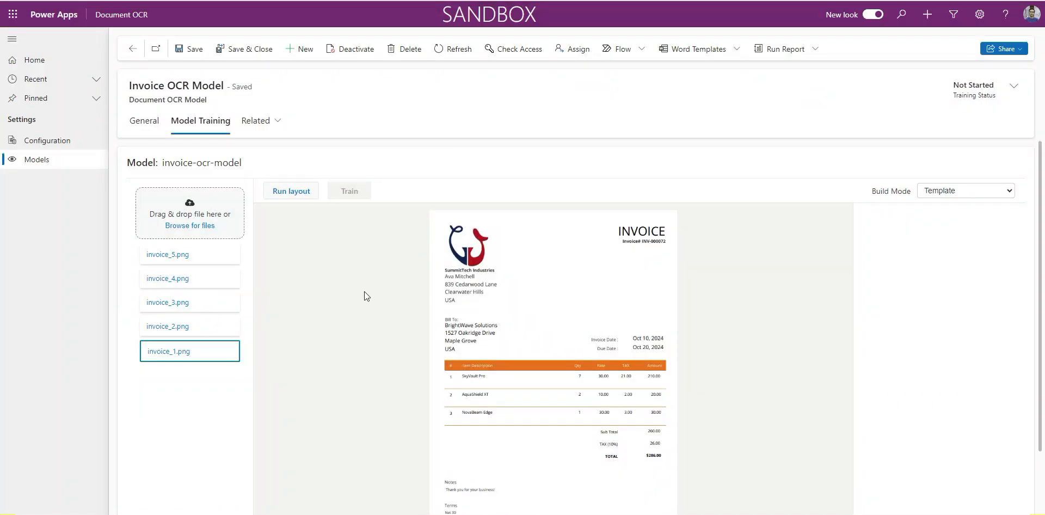
left_click(293, 195)
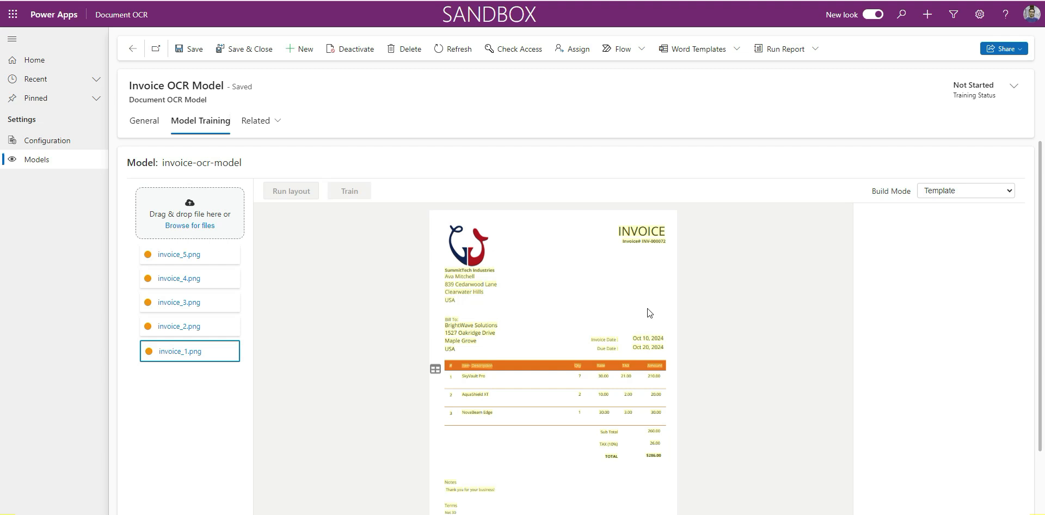
- On invoice_1.png, tag the invoice number as Invoice Number and the sender's company name as Bill From
left_click(651, 240)
type("i")
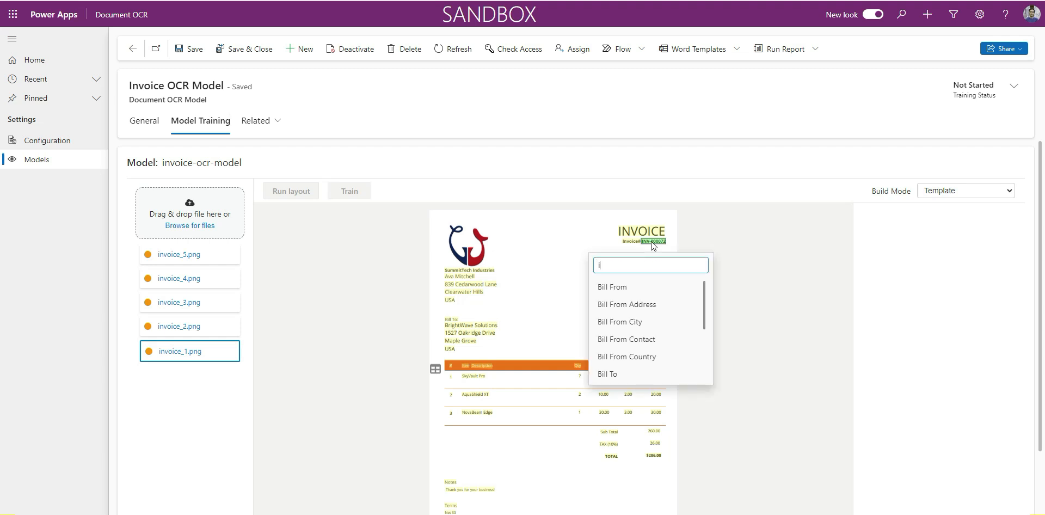
type("nv")
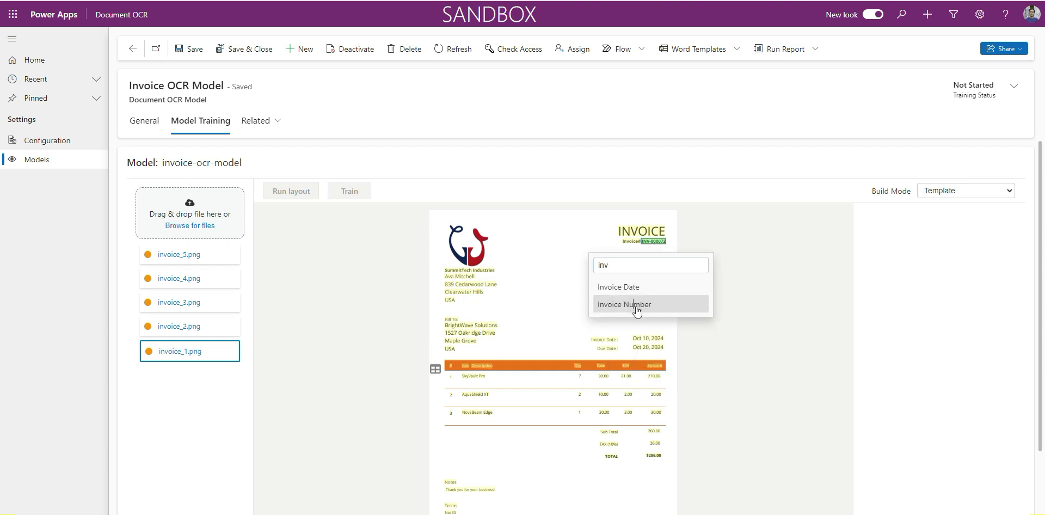
left_click(637, 306)
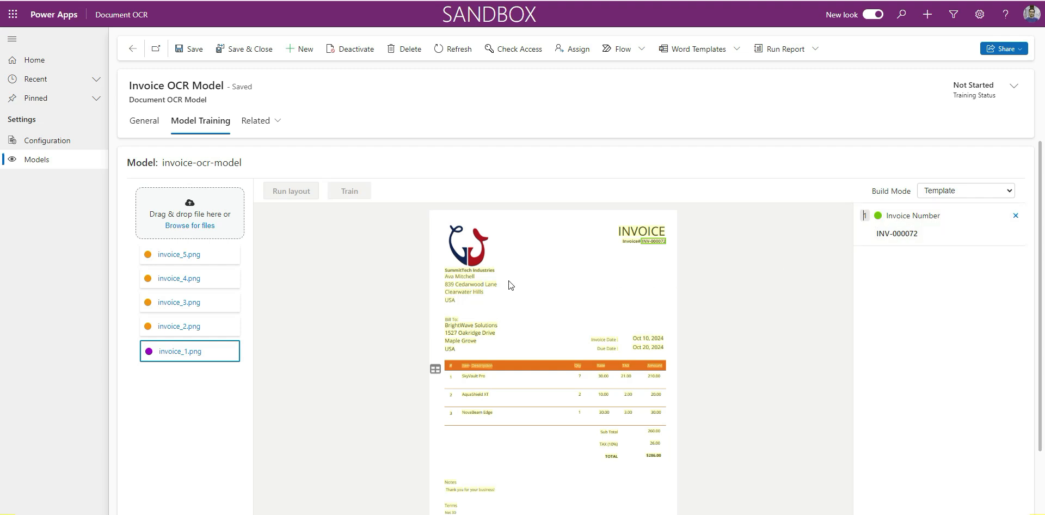
left_click(464, 272)
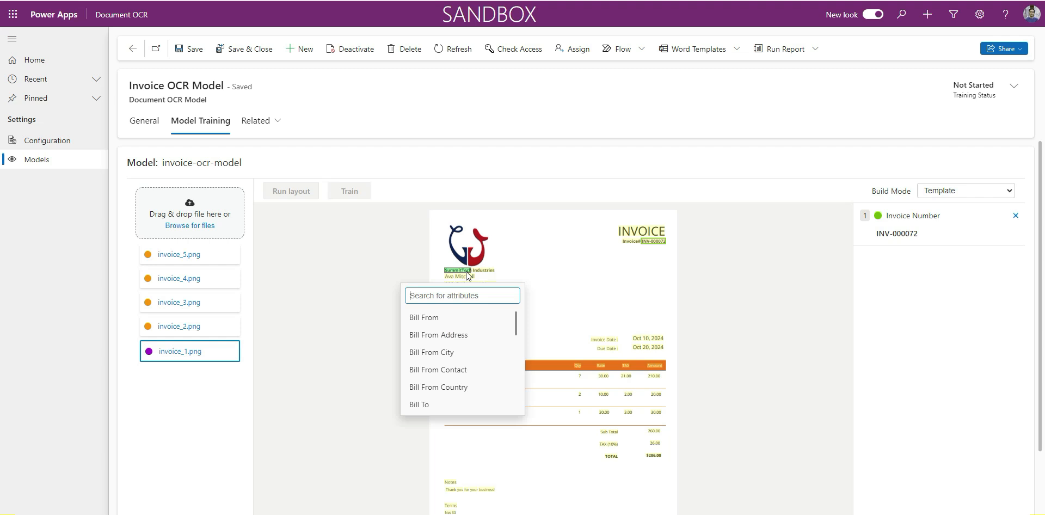
left_click(486, 271)
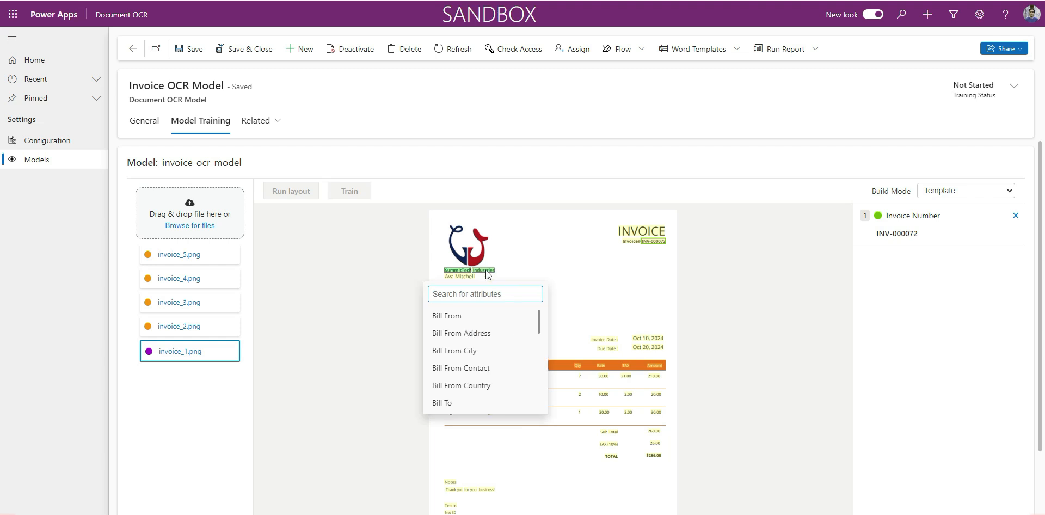
left_click(463, 318)
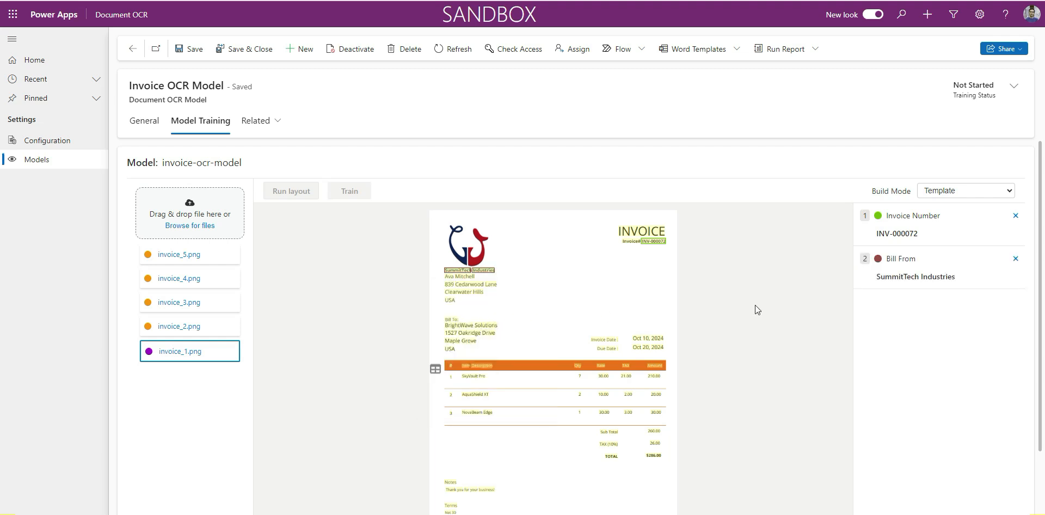
- Tag the sender's contact name as Bill From Contact and the street line as Bill From Address
left_click_drag(445, 277, 494, 289)
left_click(452, 374)
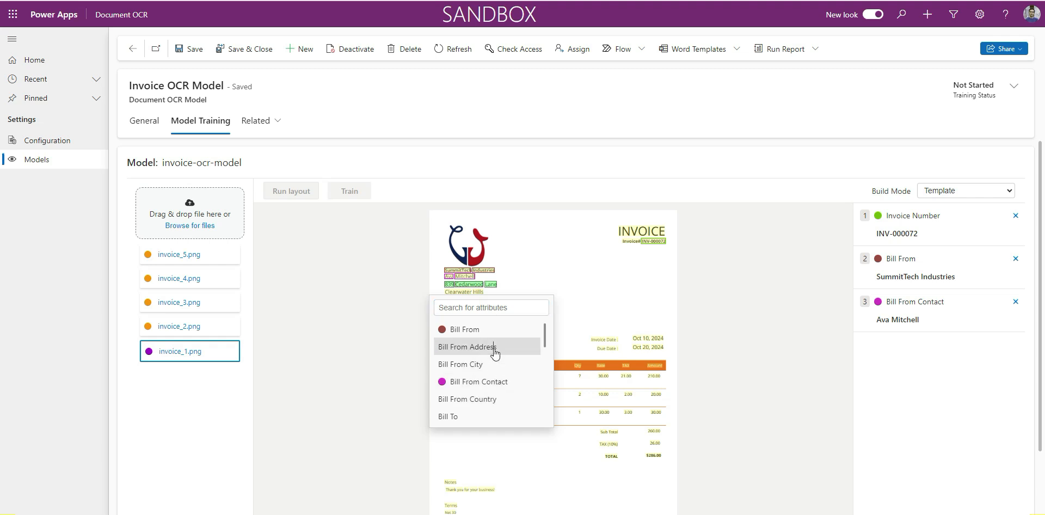
left_click(467, 347)
- Tag the sender's city as Bill From City and the country line below it as Bill From Country
left_click(470, 293)
left_click(480, 292)
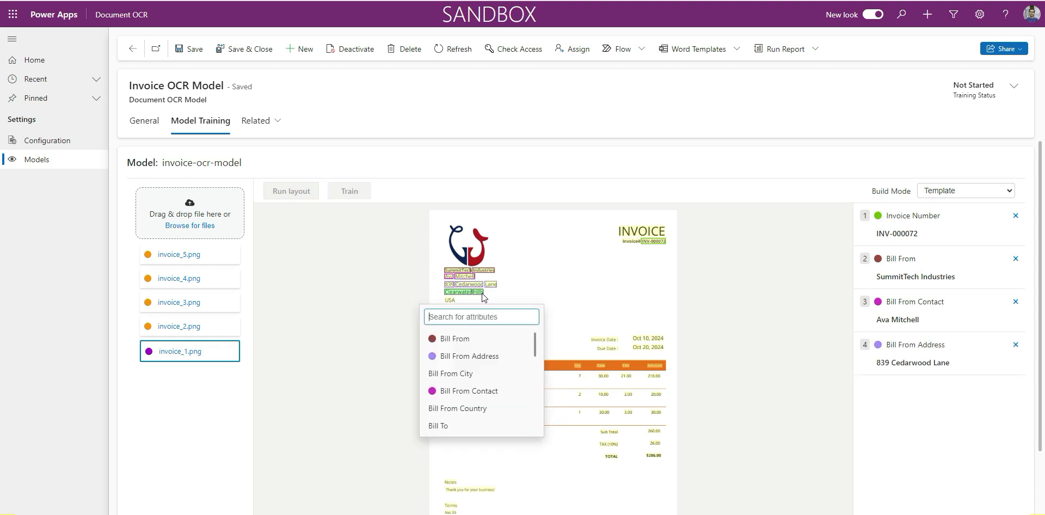
left_click(466, 374)
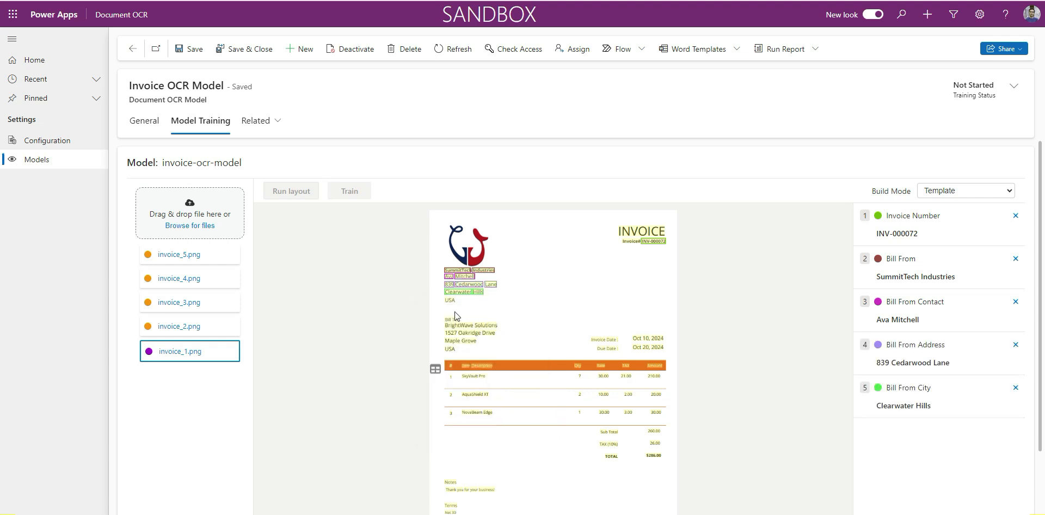
left_click(452, 301)
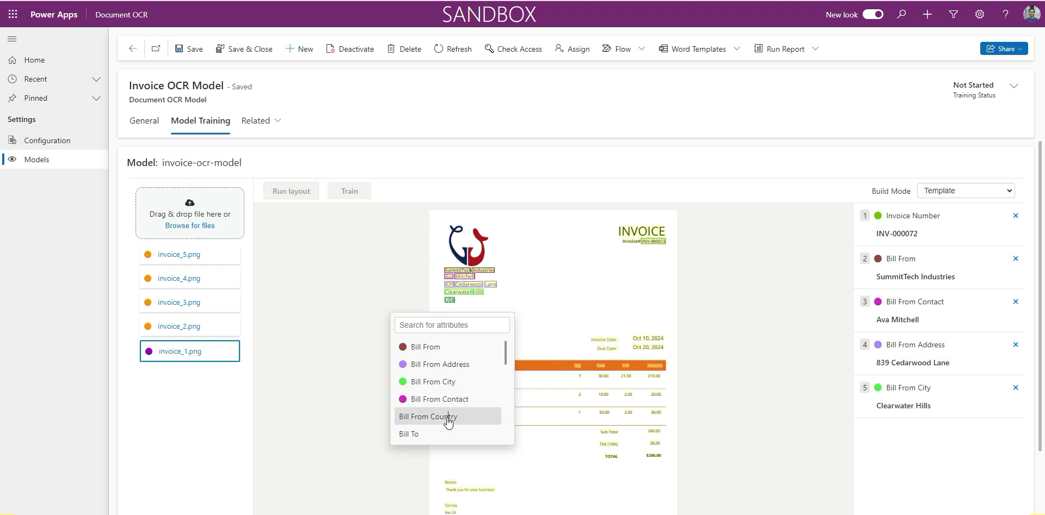
left_click(450, 418)
- Tag all parts of the invoice's issue date, Oct 10, 2024, as Invoice Date
left_click(637, 340)
left_click(648, 338)
left_click(657, 339)
scroll(646, 261, "down", 5)
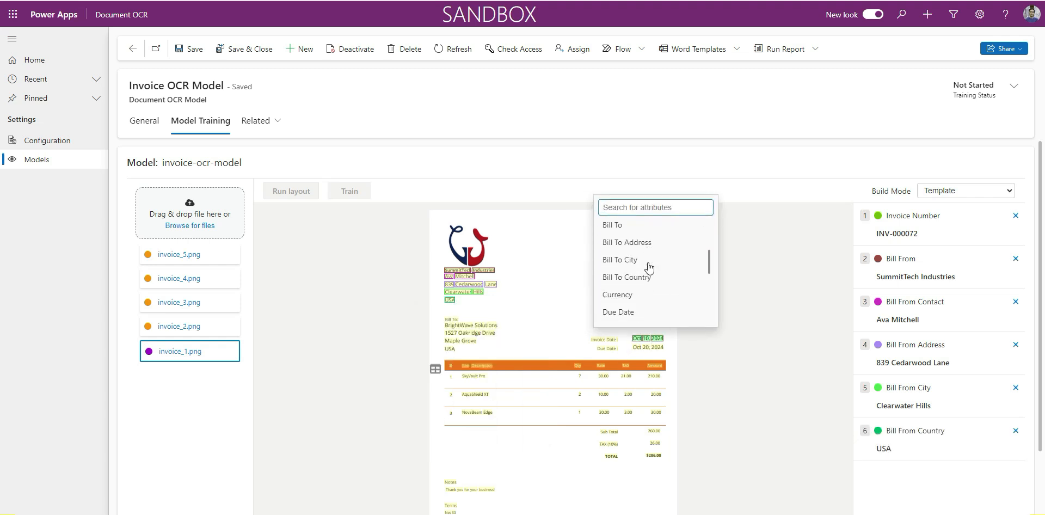
left_click(637, 222)
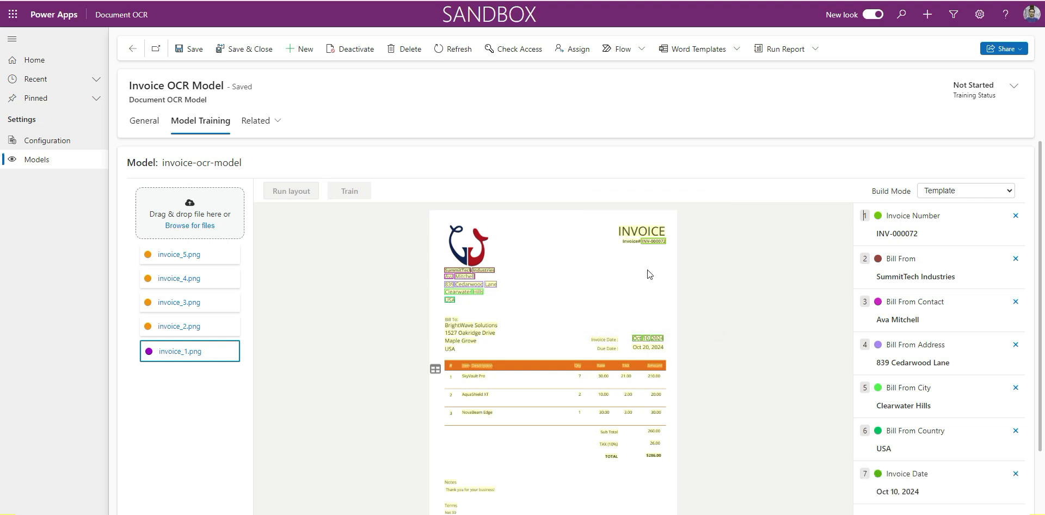
- Tag all parts of the payment deadline, Oct 20, 2024, as Due Date
left_click(637, 348)
left_click(647, 347)
left_click(658, 348)
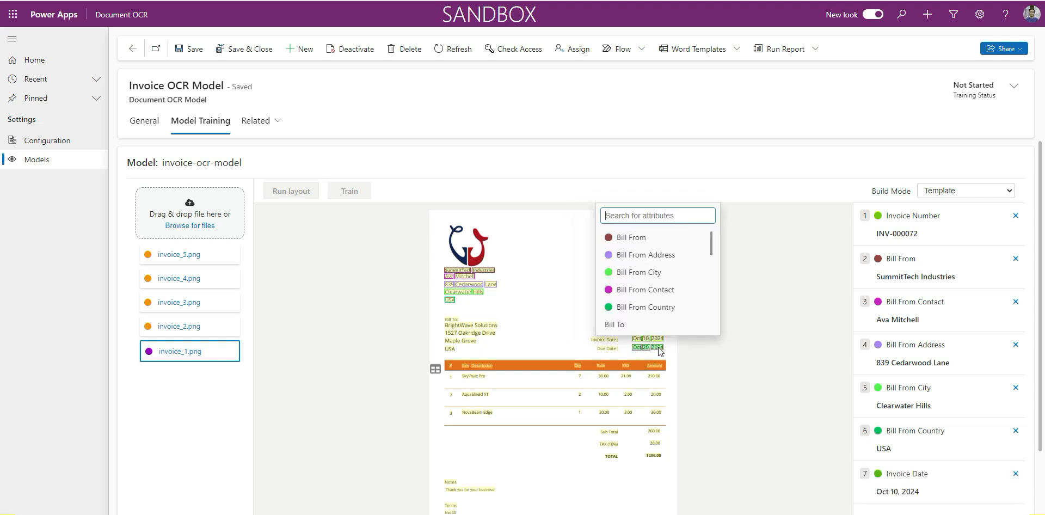
type("du")
left_click(643, 238)
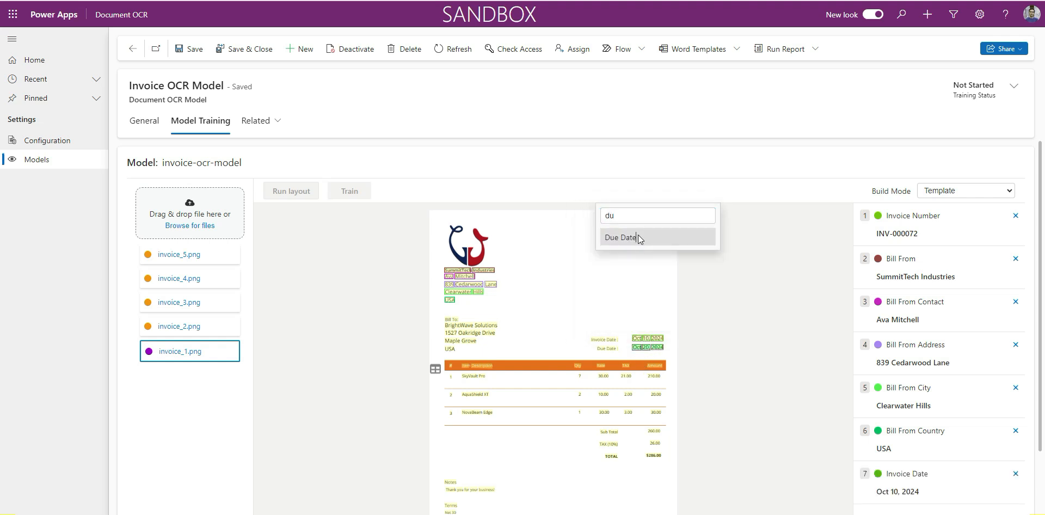
- Tag the whole thank-you sentence under the Notes heading of the invoice as Notes
scroll(930, 433, "down", 2)
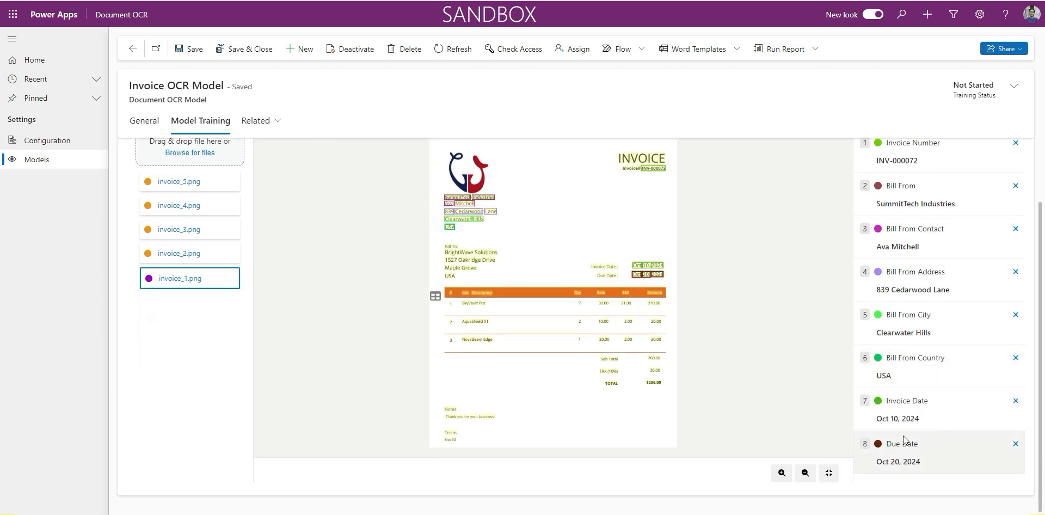
left_click(449, 418)
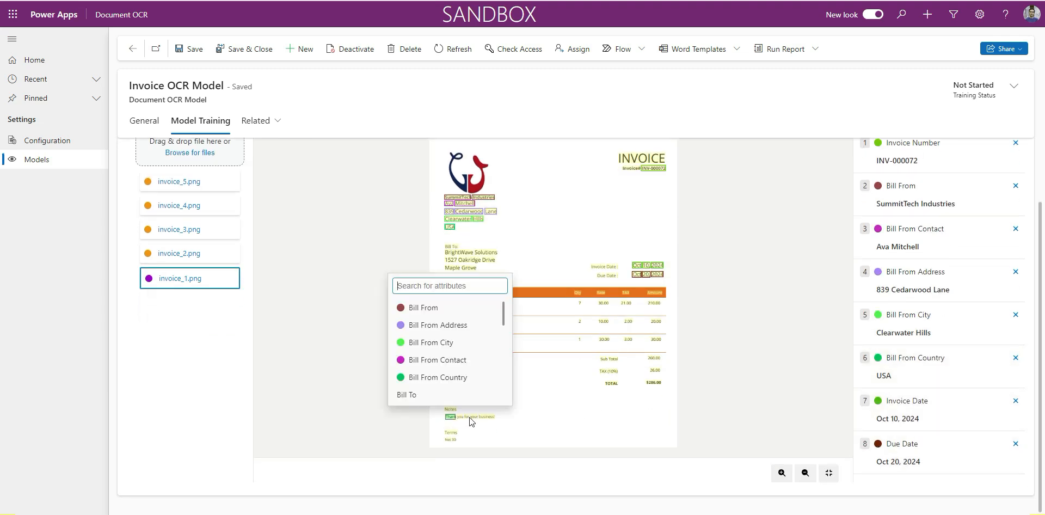
left_click(460, 418)
left_click(472, 418)
left_click(467, 417)
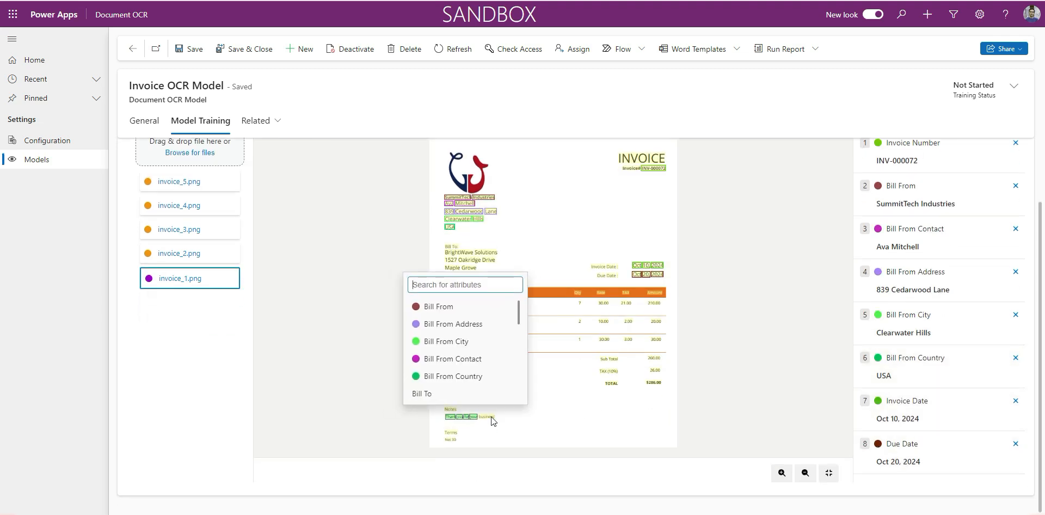
left_click(491, 418)
type("not")
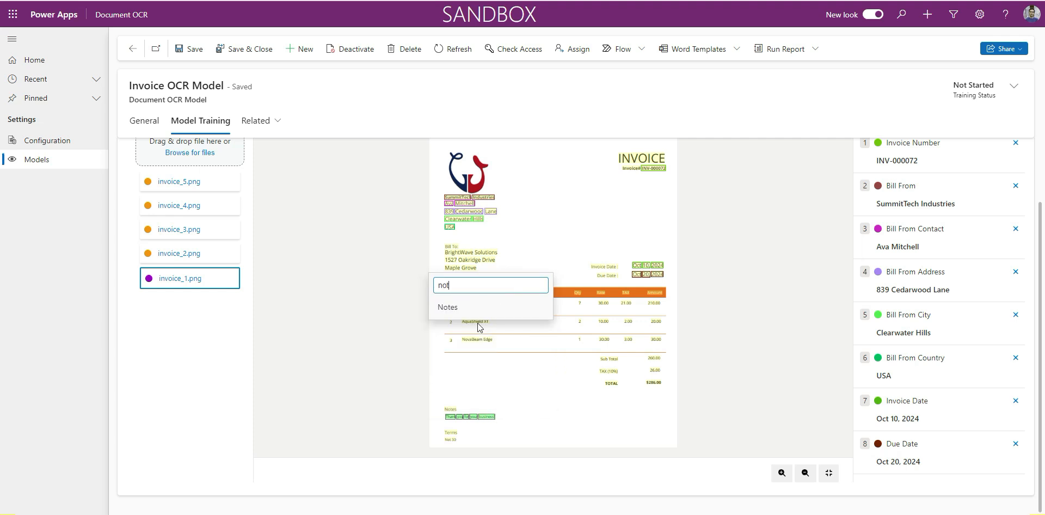
left_click(449, 308)
scroll(874, 416, "down", 1)
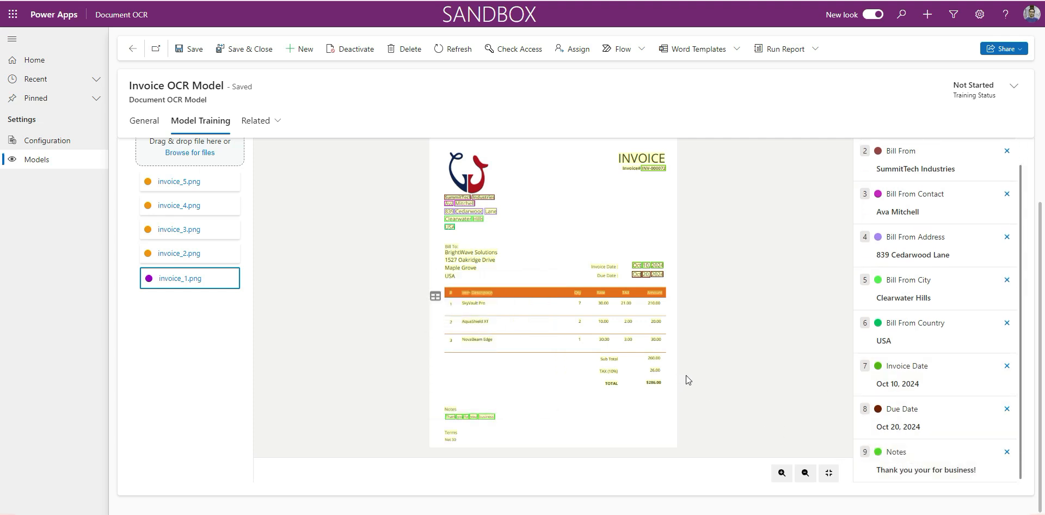
- Assign the line-item table of invoice_1.png to the Invoice Line entity and map its Item Description column to Item
scroll(791, 351, "up", 2)
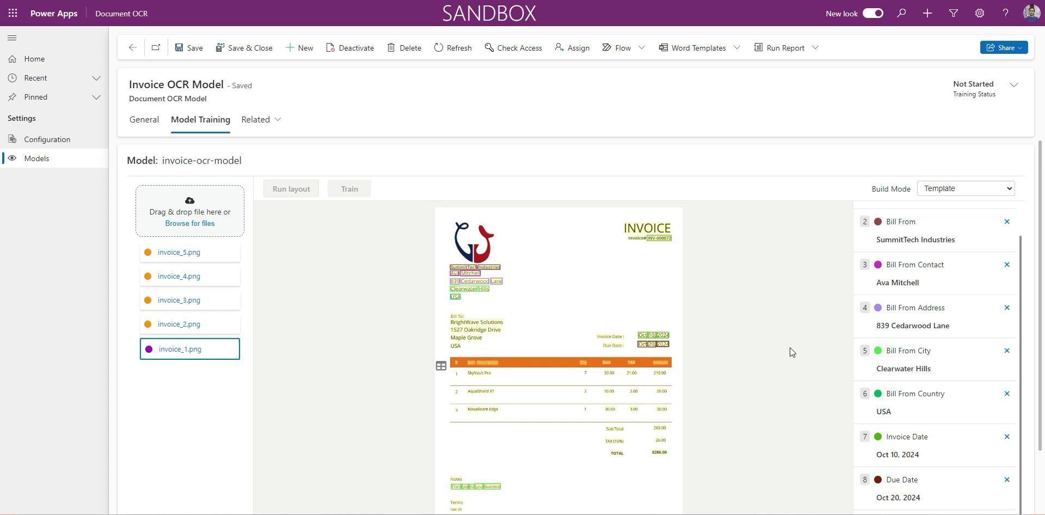
left_click(441, 367)
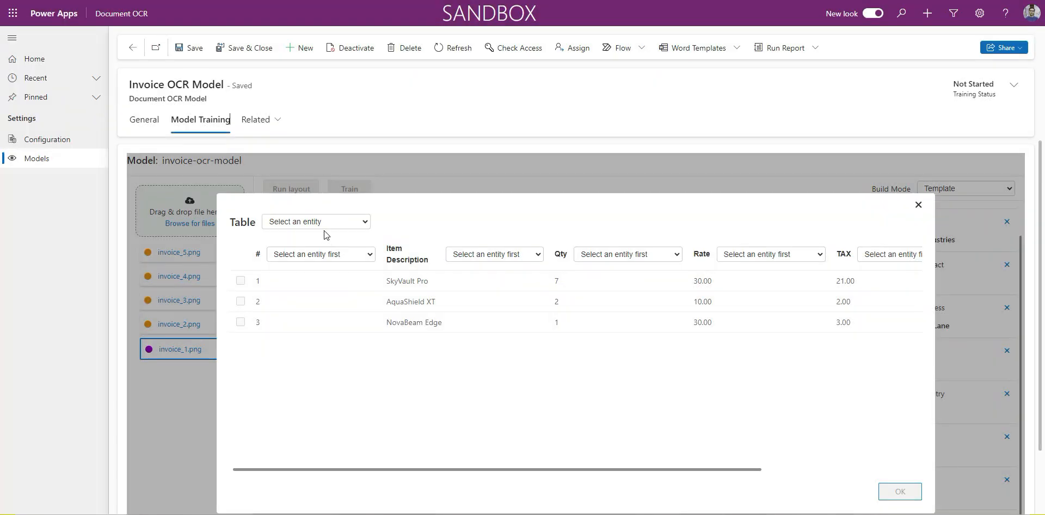
left_click(314, 217)
left_click(299, 289)
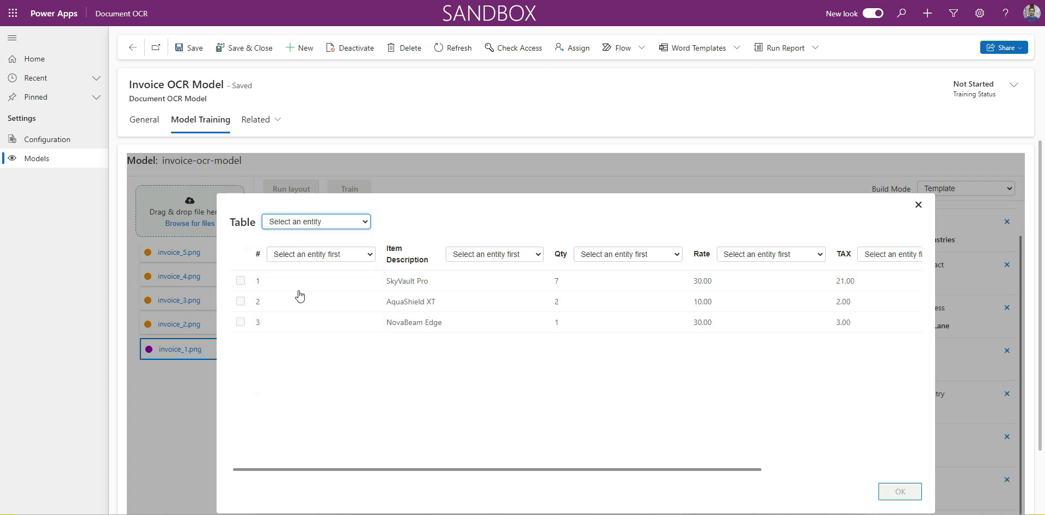
left_click(469, 255)
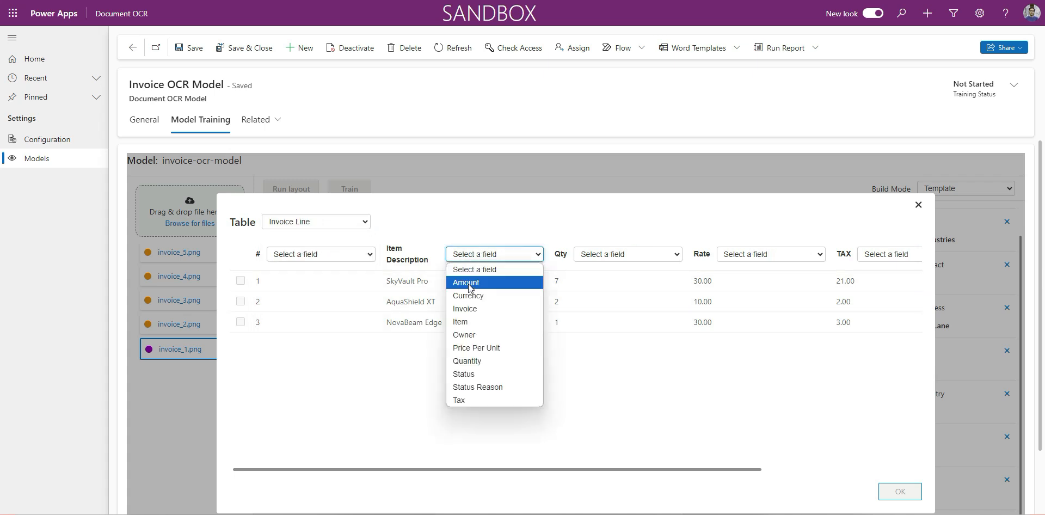
left_click(462, 322)
- Map the table's Qty column to Quantity, Rate to Price Per Unit and TAX to Tax
left_click(612, 254)
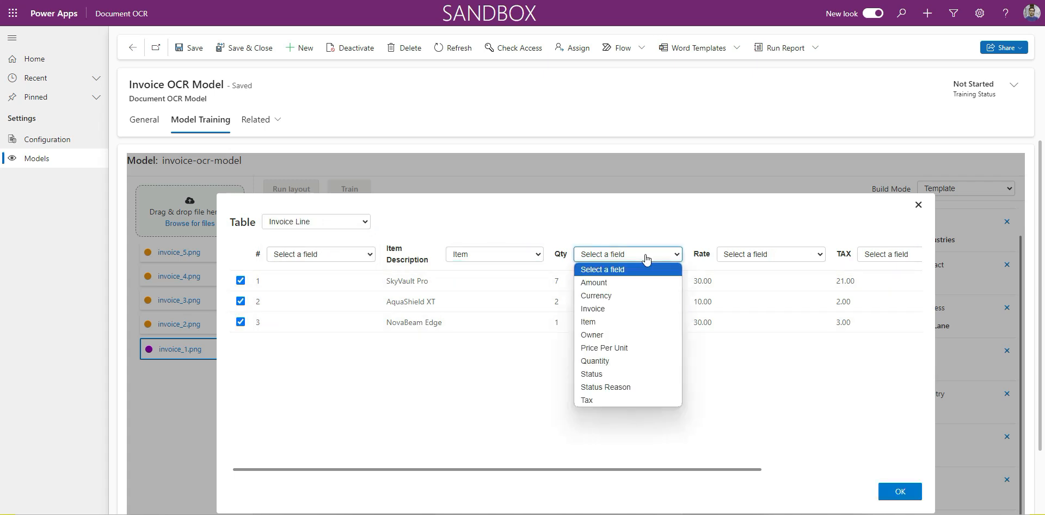
left_click(602, 362)
left_click(751, 254)
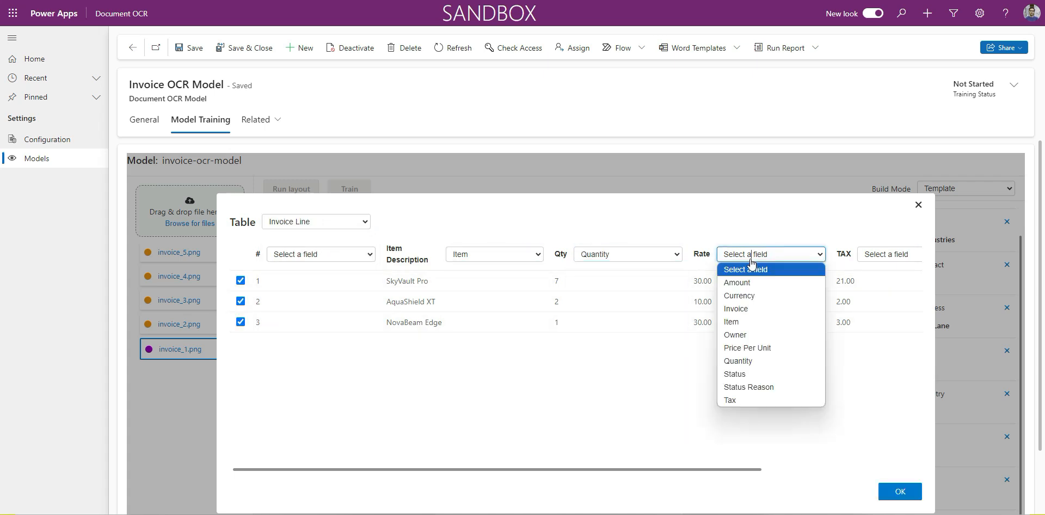
left_click(748, 348)
left_click(882, 254)
left_click(869, 400)
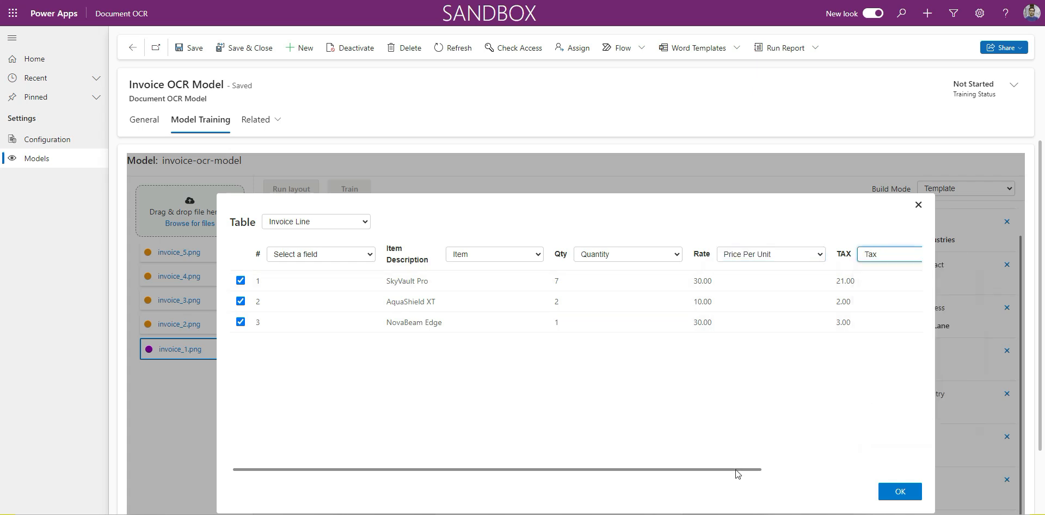
- Map the table's Amount column to the Amount field and apply the line-item table mapping
left_click_drag(742, 470, 898, 469)
left_click(863, 256)
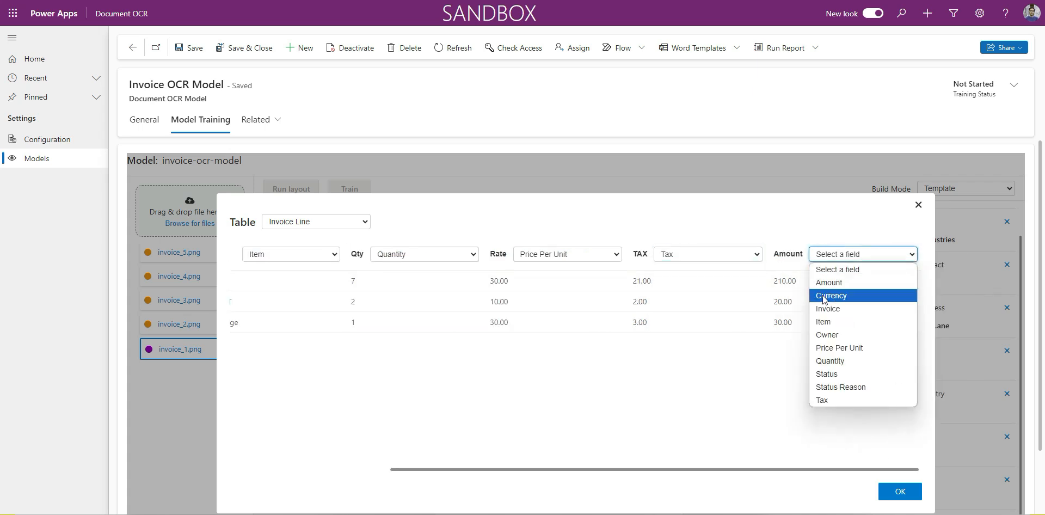
left_click(828, 282)
left_click_drag(651, 469, 348, 422)
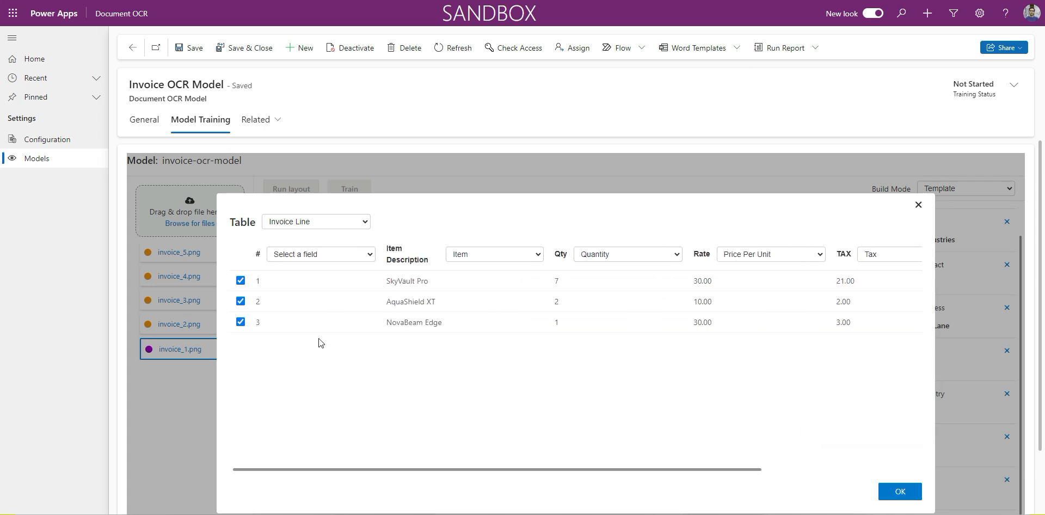
left_click(319, 255)
left_click(324, 256)
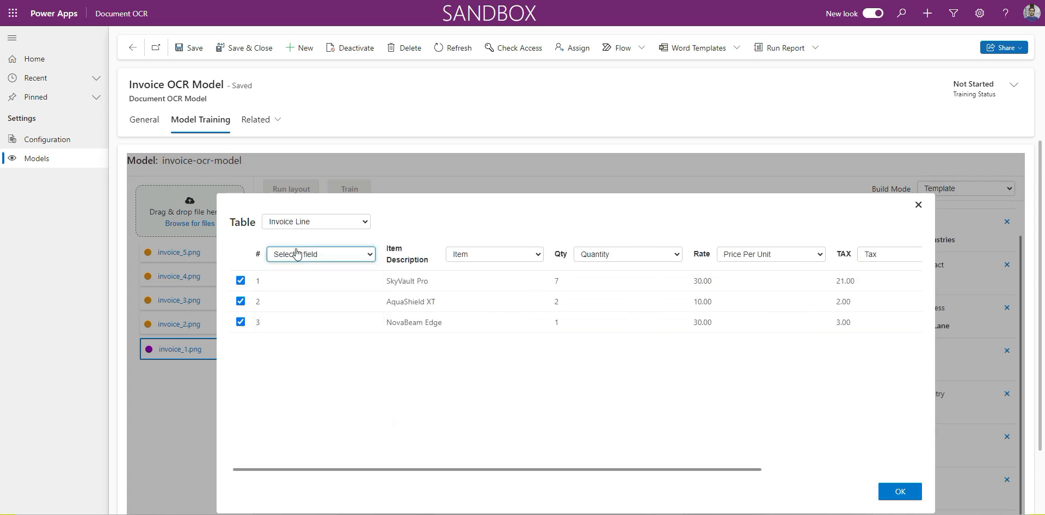
left_click(392, 415)
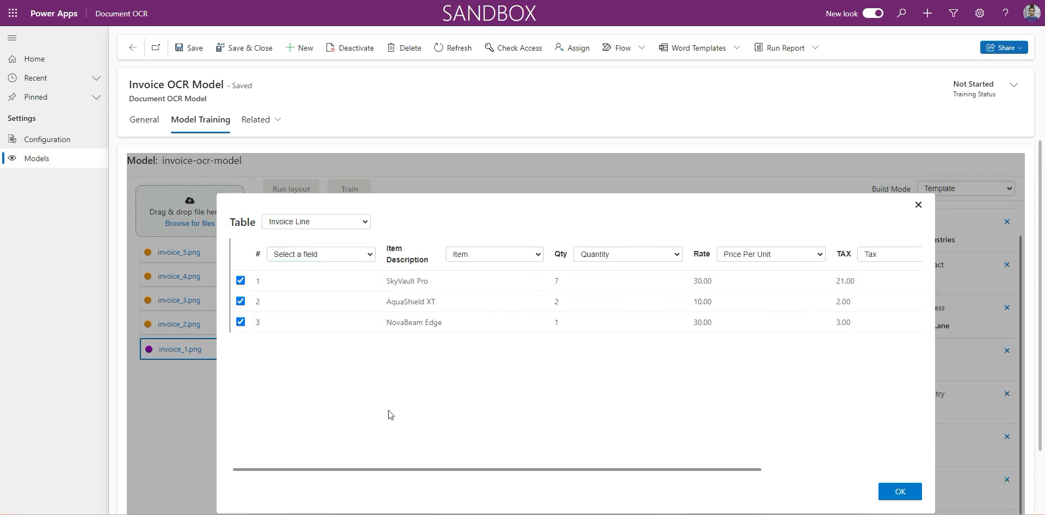
left_click(899, 492)
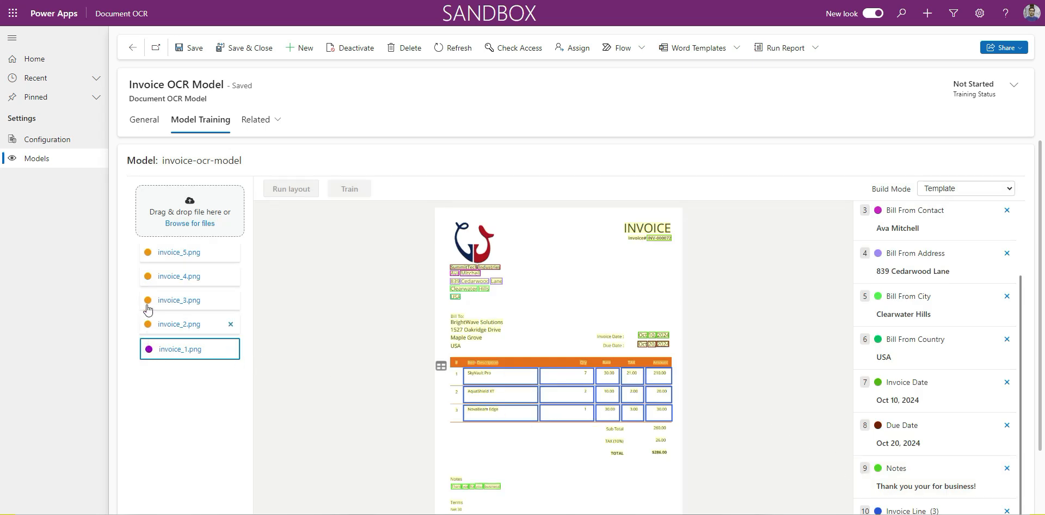
- Open invoice_2.png and tag the number beneath its INVOICE heading as Invoice Number
left_click(170, 329)
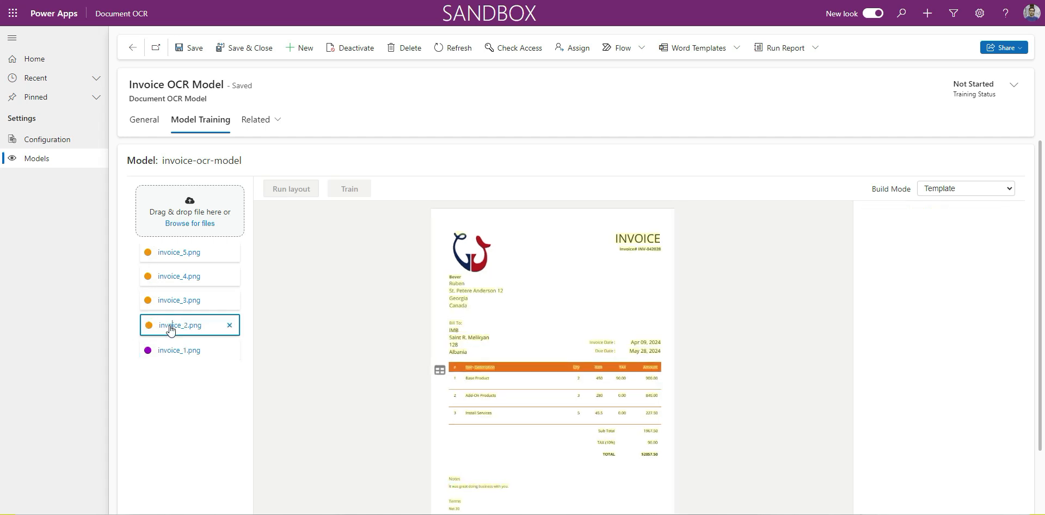
left_click(652, 253)
type("invoi")
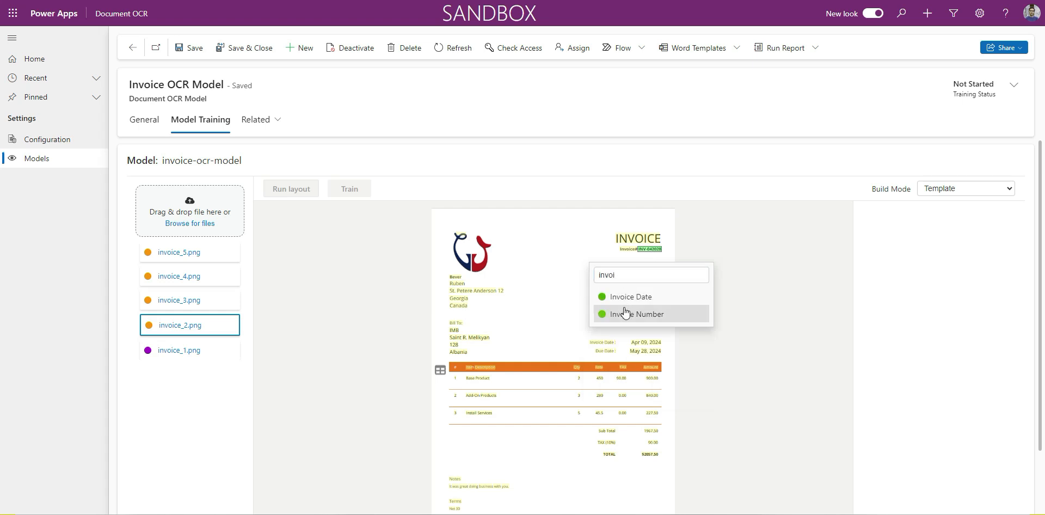
left_click(634, 314)
- Tag the sender's company name on invoice_2.png as Bill From and the contact name below it as Bill From Contact
left_click(455, 278)
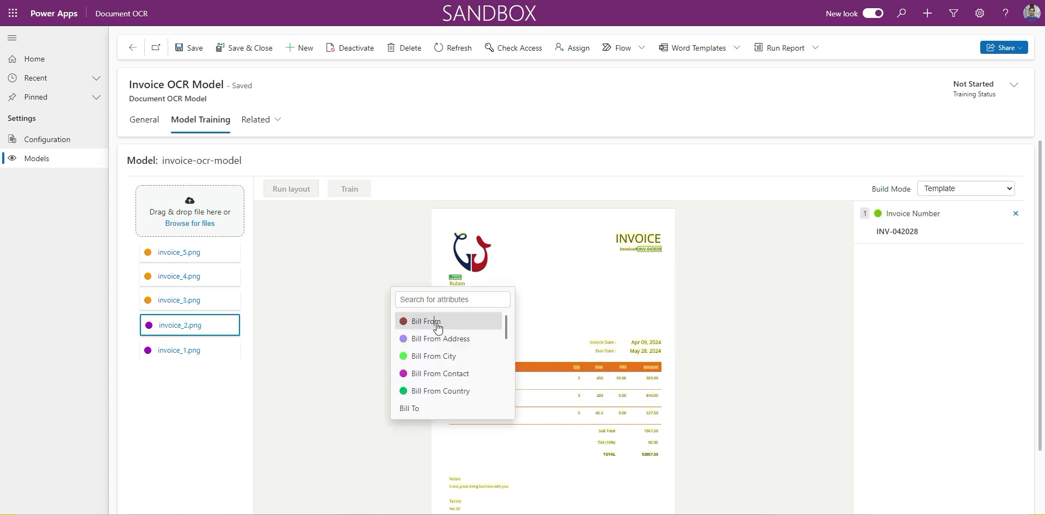
left_click(434, 323)
left_click(457, 284)
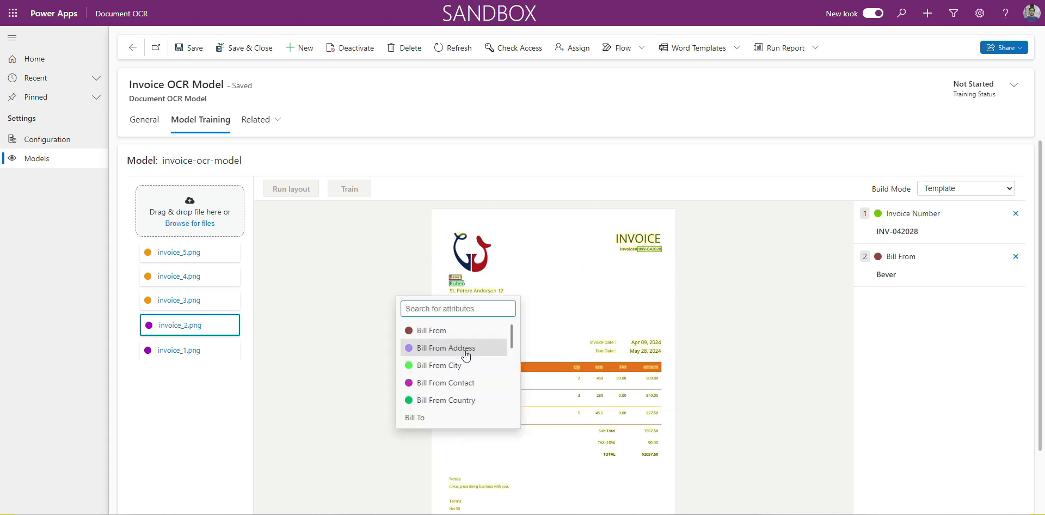
left_click(461, 384)
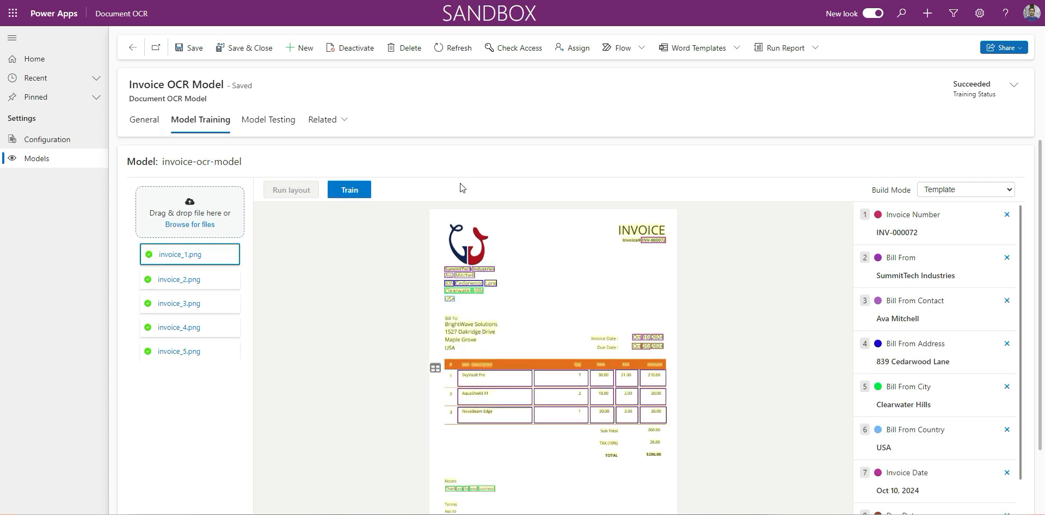
- Choose Template as the build mode and start training the invoice-ocr-model on the tagged invoices
left_click(969, 189)
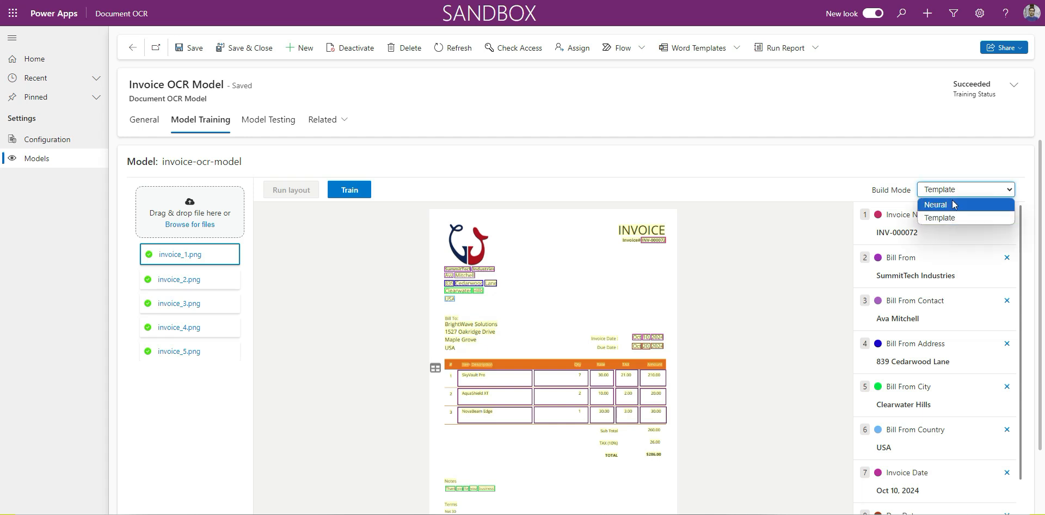
left_click(942, 216)
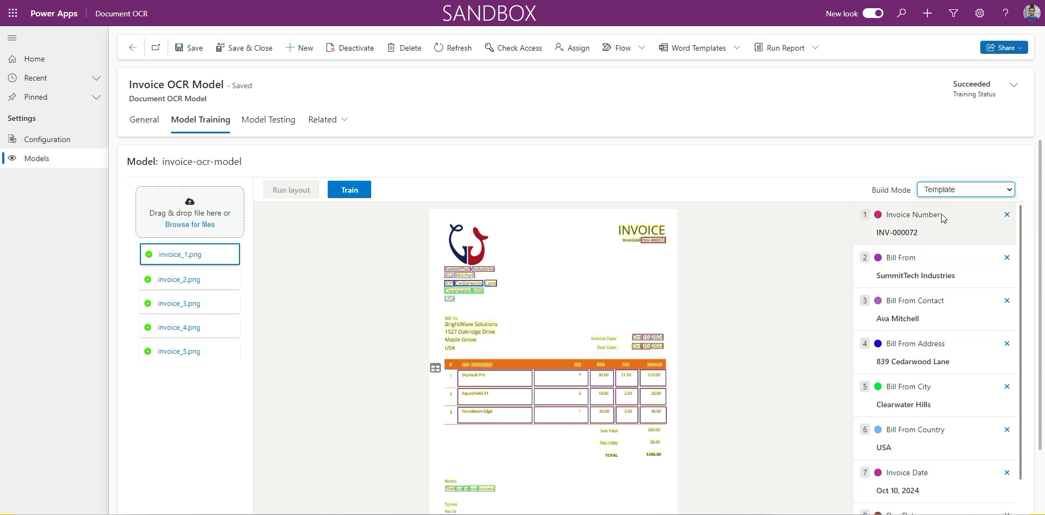
left_click(346, 194)
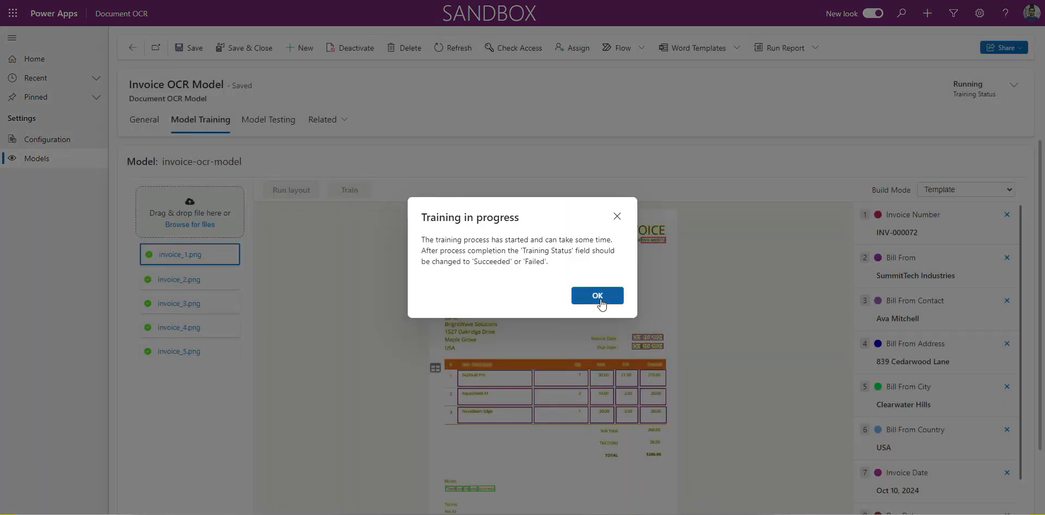
left_click(599, 297)
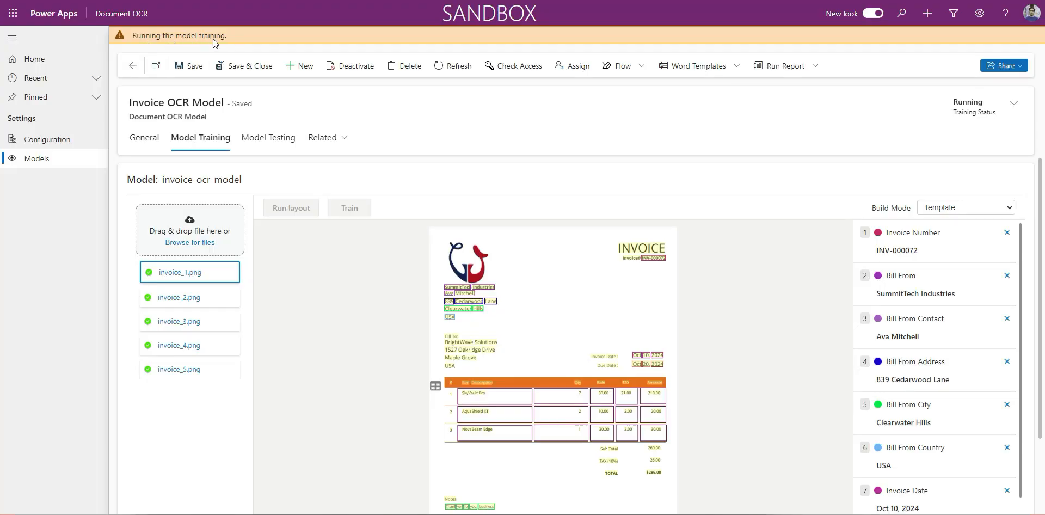
- Refresh the Invoice OCR Model record, review the training results for each field and dismiss them
left_click(452, 68)
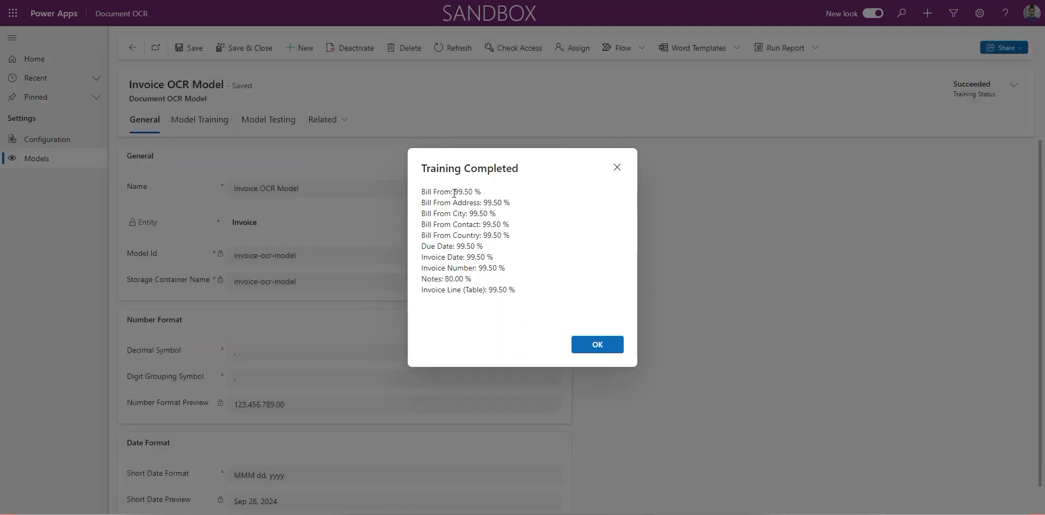
left_click_drag(454, 194, 464, 195)
left_click_drag(467, 235, 480, 238)
left_click(475, 248)
double_click(488, 268)
left_click(583, 345)
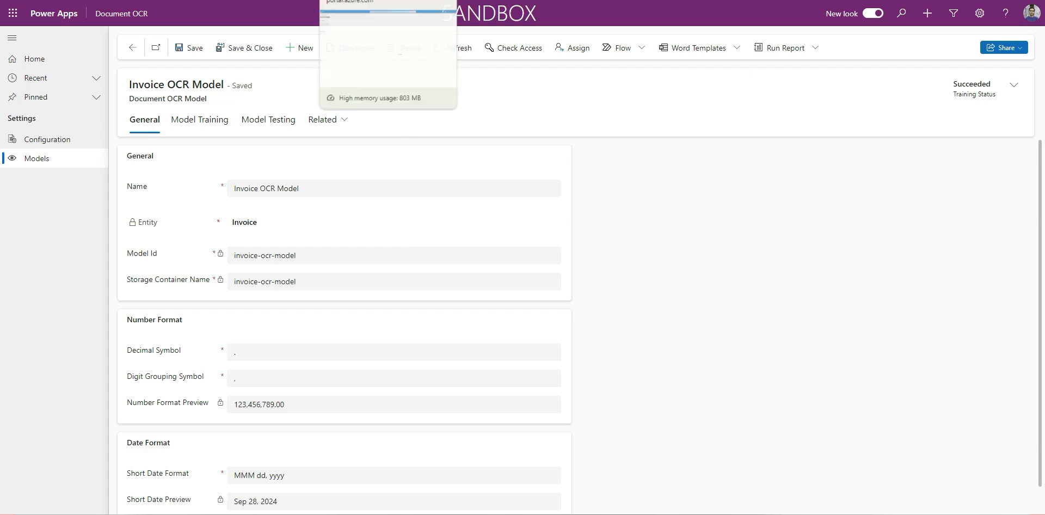
- Switch to the Azure portal and check the containers of beverinvoicestorage against the model's Storage Container Name, returning to Power Apps
left_click(362, 1)
left_click(52, 265)
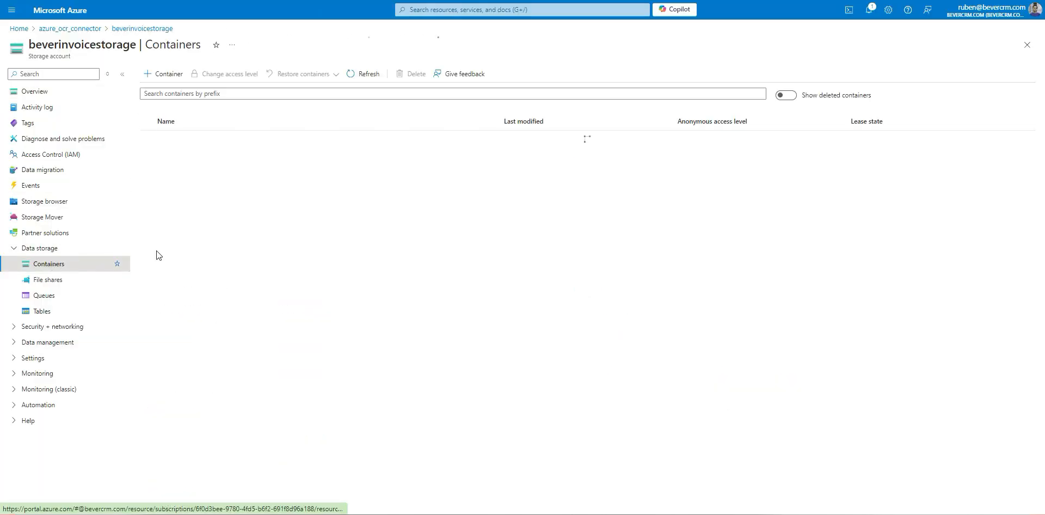
key("ctrl+shift+Tab")
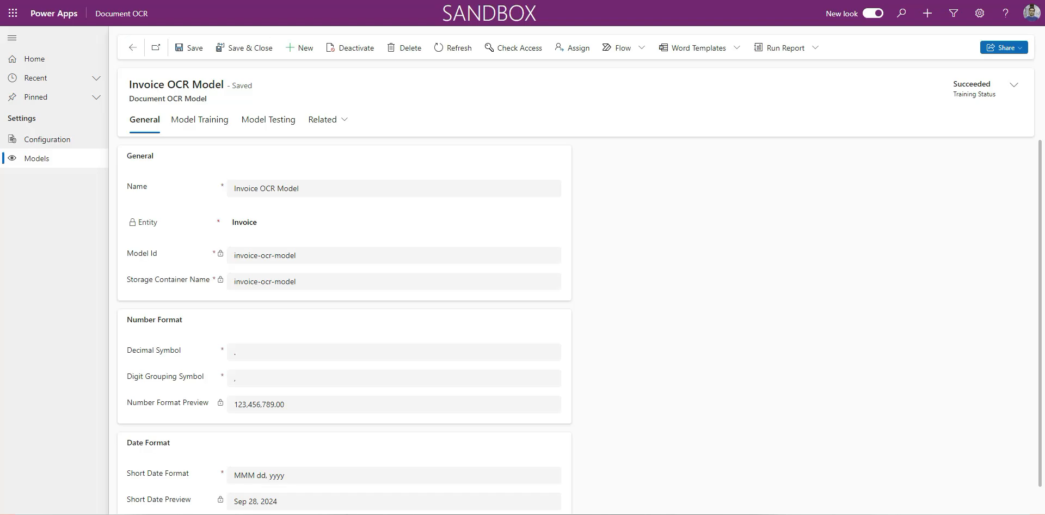
left_click_drag(241, 281, 297, 282)
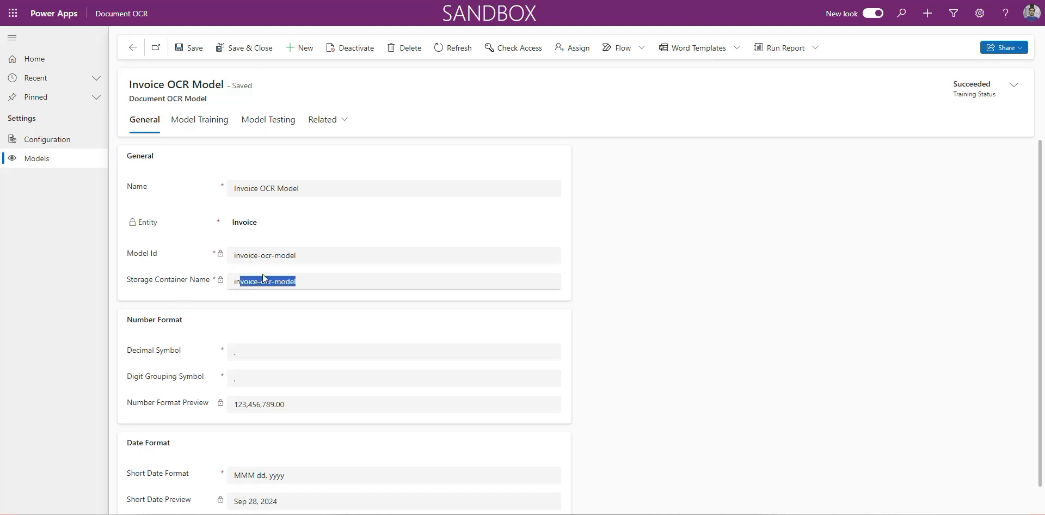
left_click(199, 255)
key("ctrl+Tab")
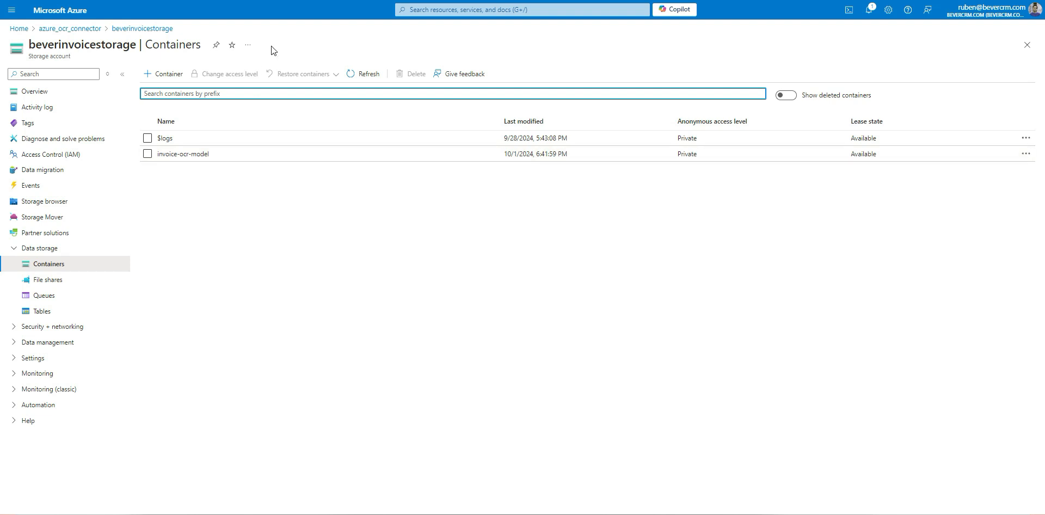
key("ctrl+Tab")
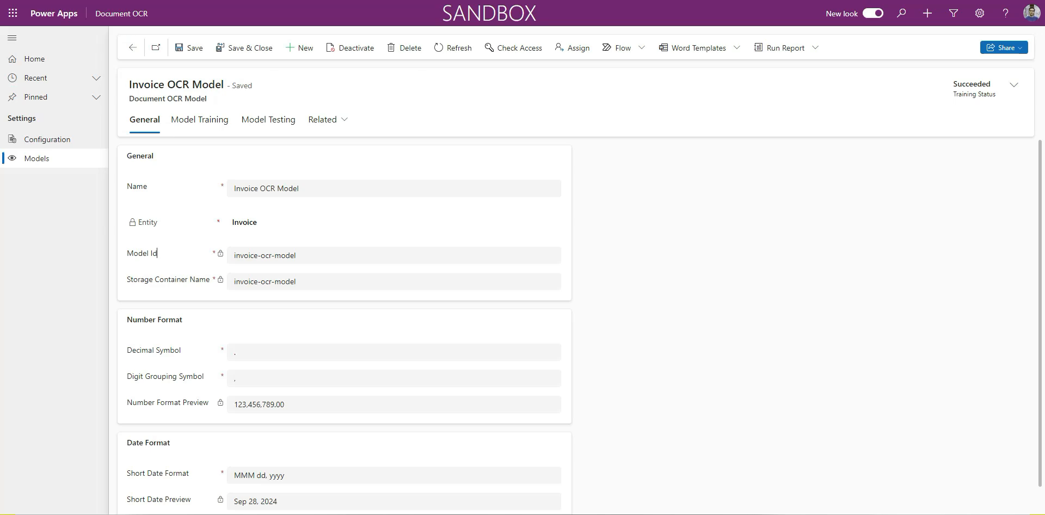
- Upload invoice.png as a test file for the trained model and run the analysis on it
left_click(254, 120)
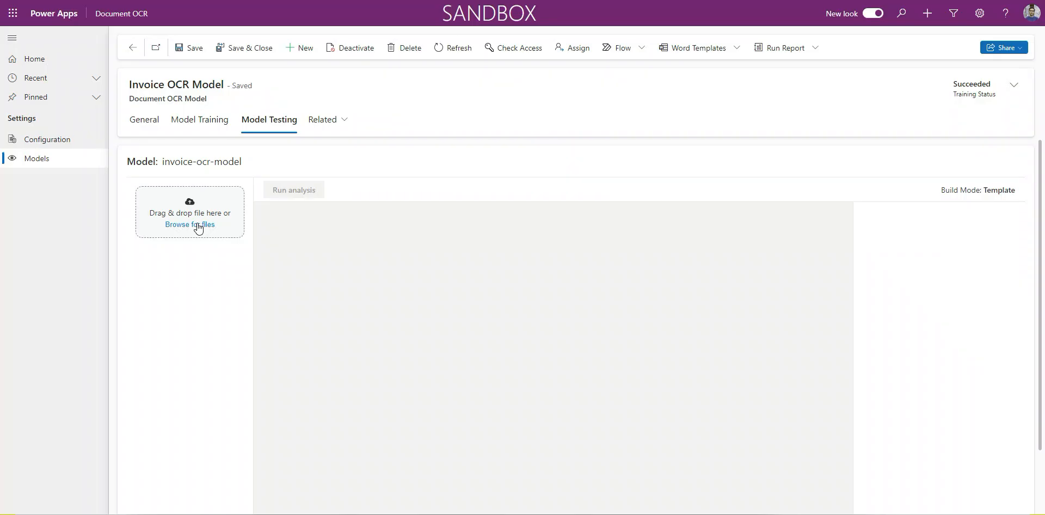
left_click(197, 225)
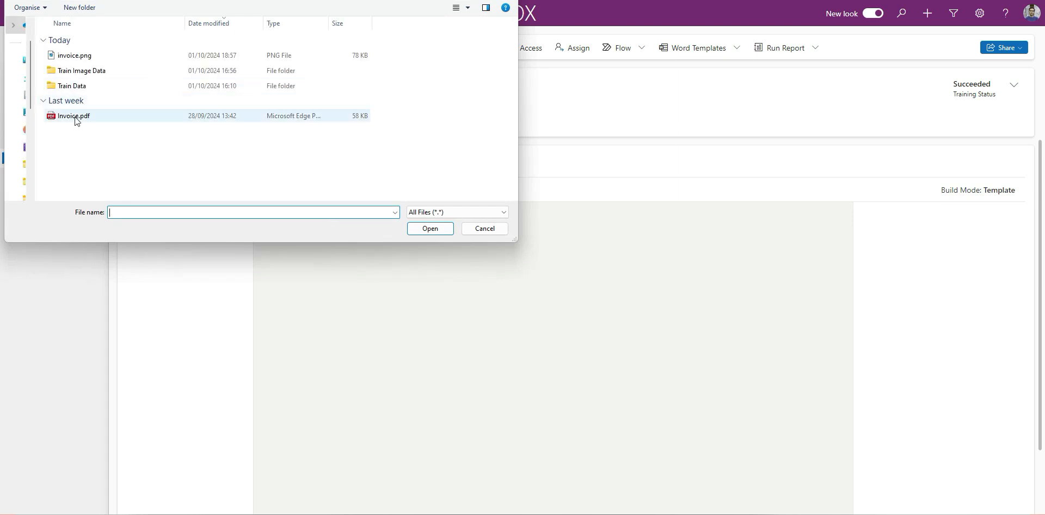
double_click(92, 57)
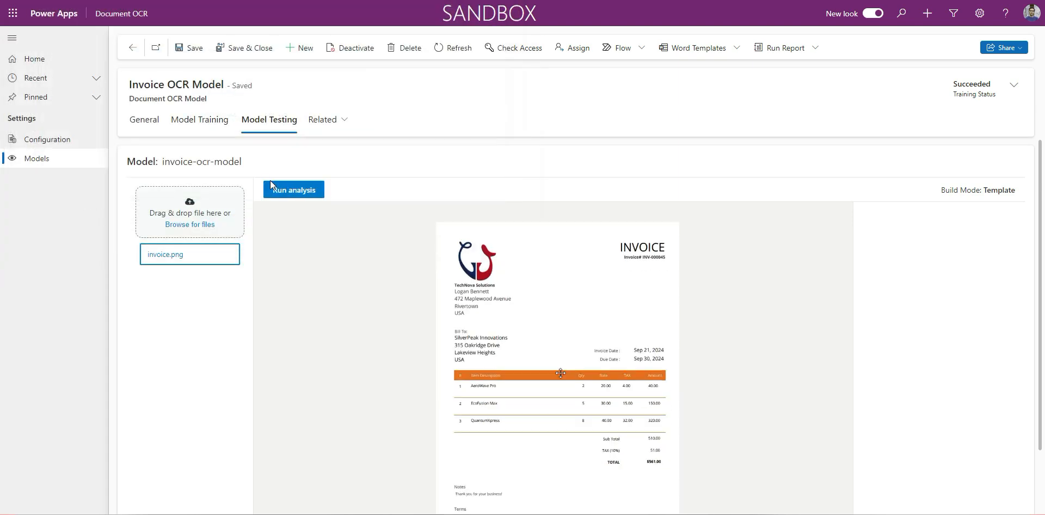
left_click(282, 192)
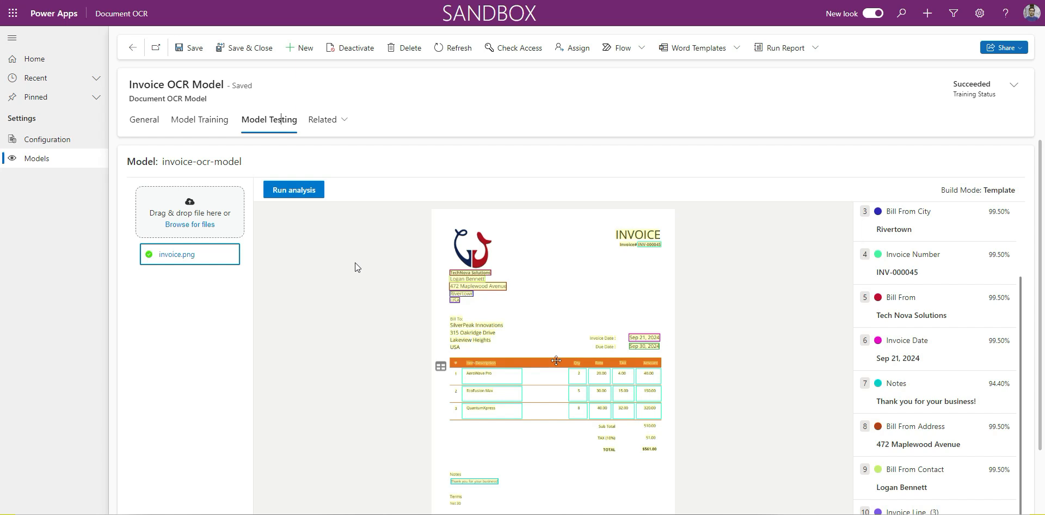
- Place the drag and drop area column below Total on the Invoice form and start adding the BeverControls.DocumentOCR component to it
left_click(155, 131)
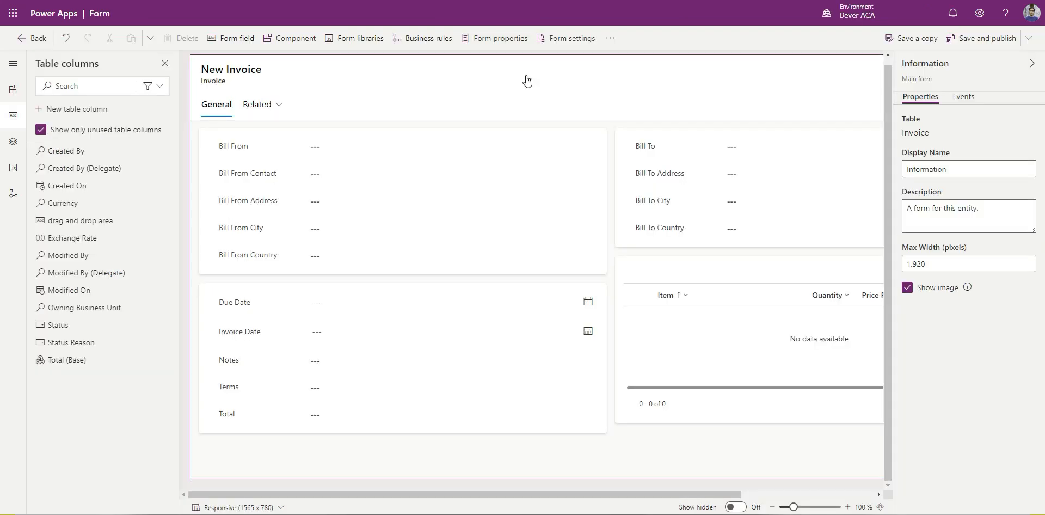
left_click_drag(59, 226, 272, 431)
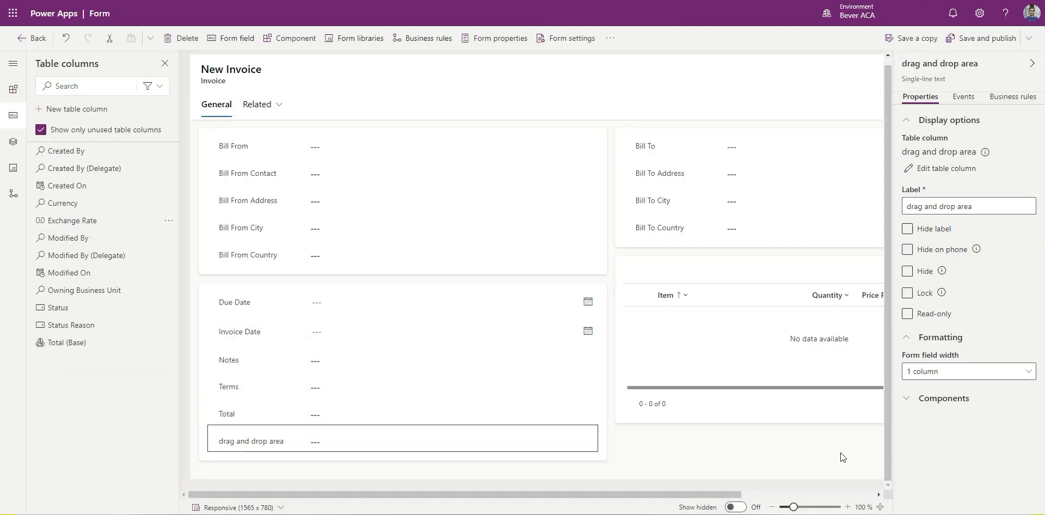
left_click(961, 406)
left_click(945, 423)
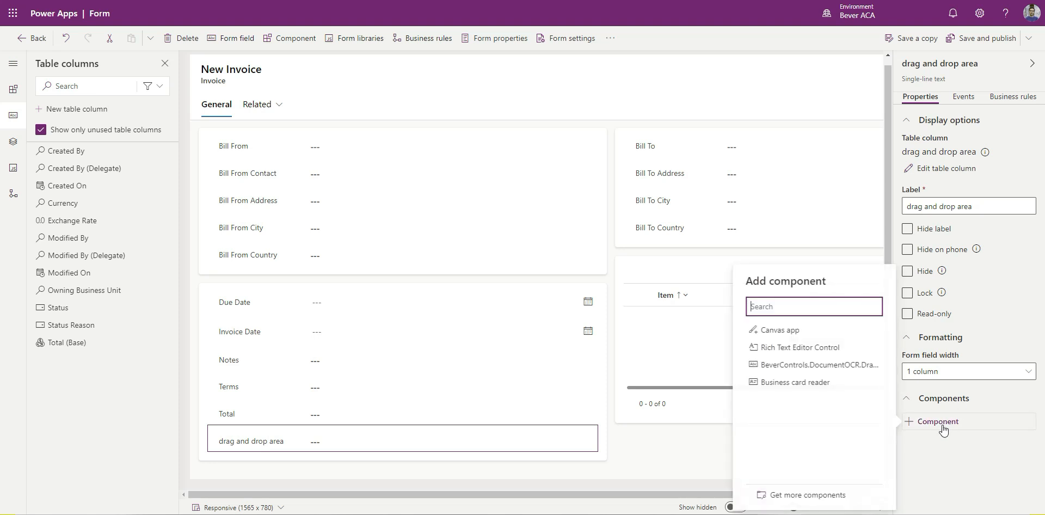
left_click(853, 369)
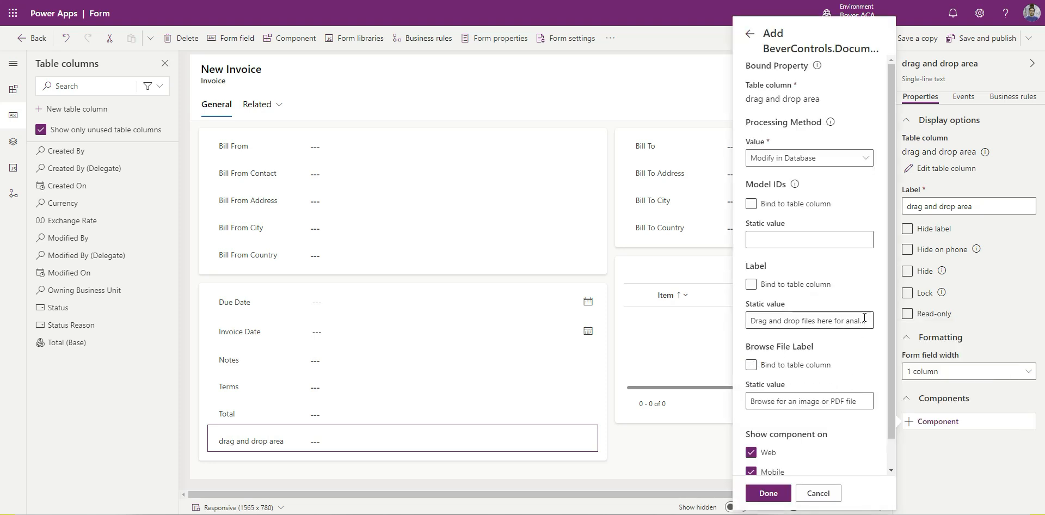
- Choose Modify in Database as the component's Processing Method, finish adding it with the default labels, and save and publish the form
scroll(868, 203, "down", 1)
scroll(838, 155, "up", 1)
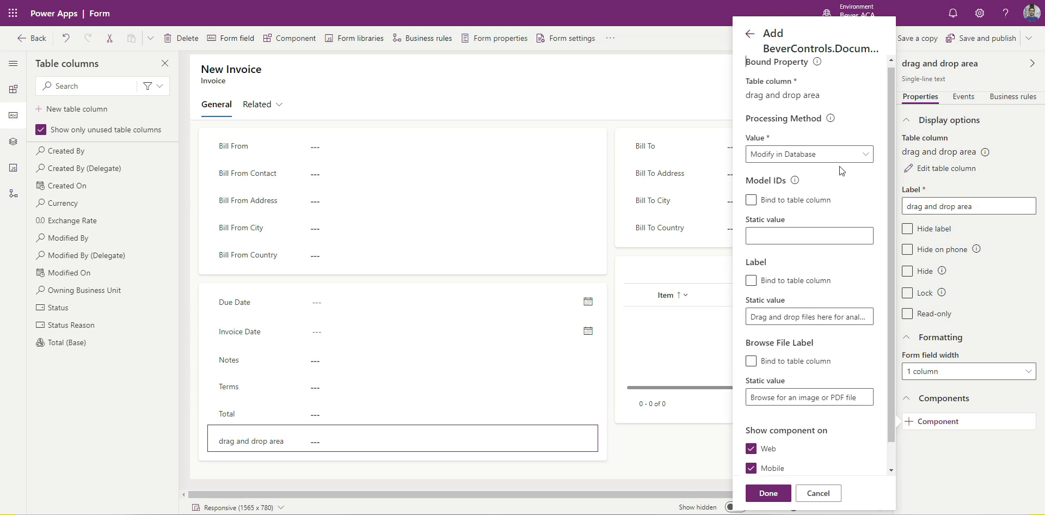
mouse_move(830, 124)
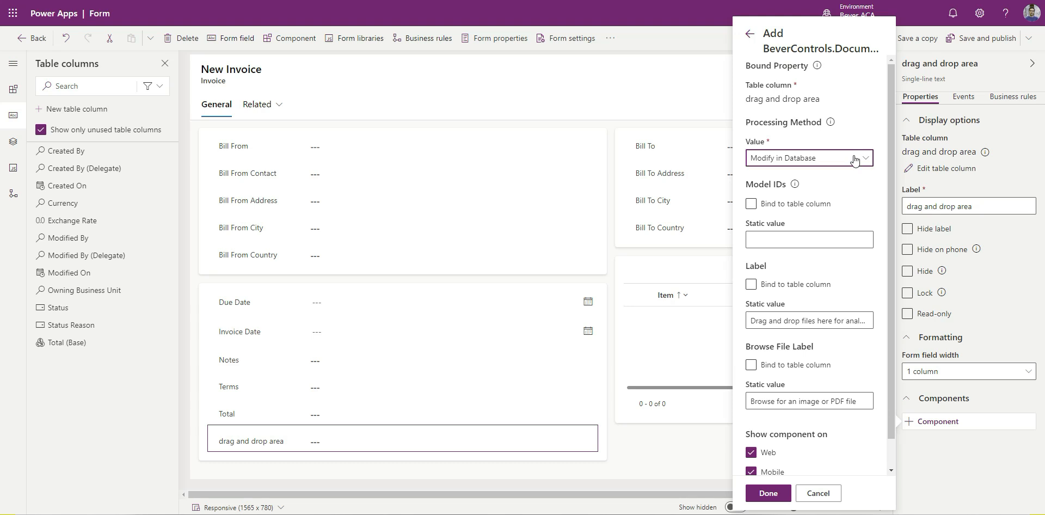
left_click(852, 158)
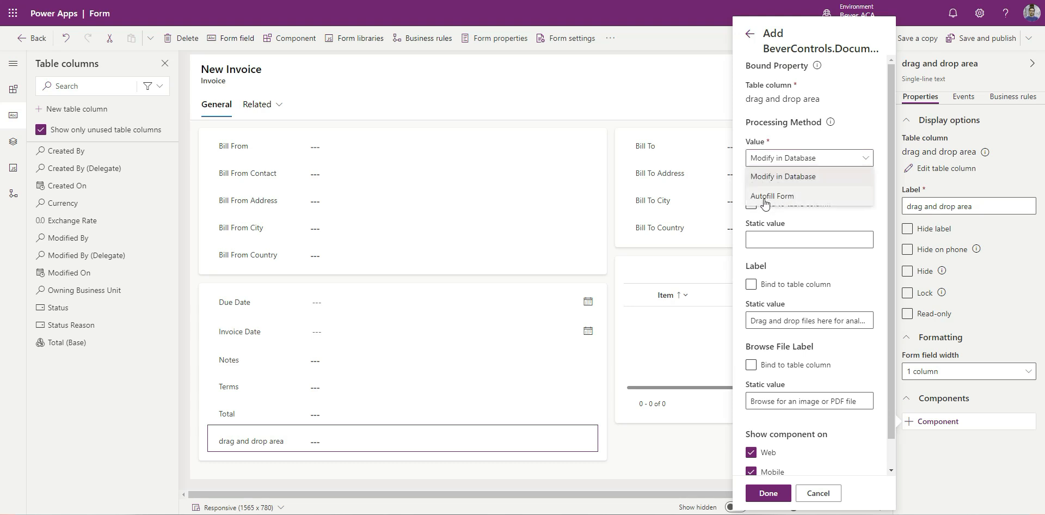
left_click(803, 177)
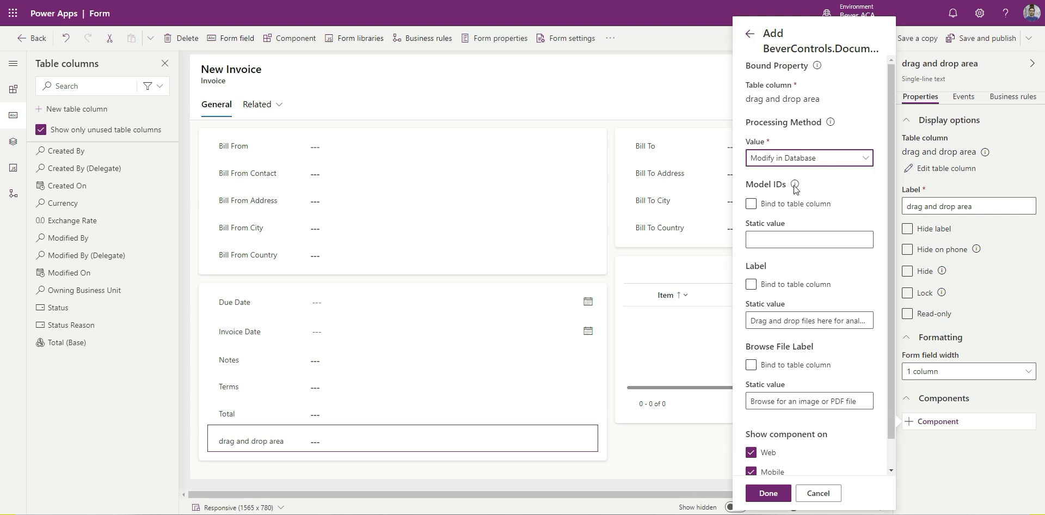
mouse_move(795, 188)
scroll(812, 264, "down", 1)
double_click(756, 254)
triple_click(776, 335)
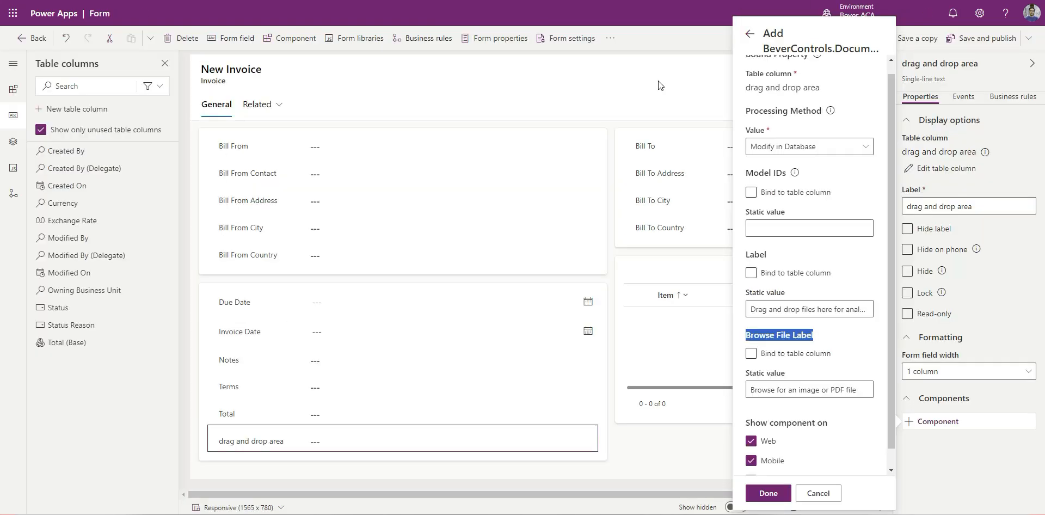
left_click(768, 493)
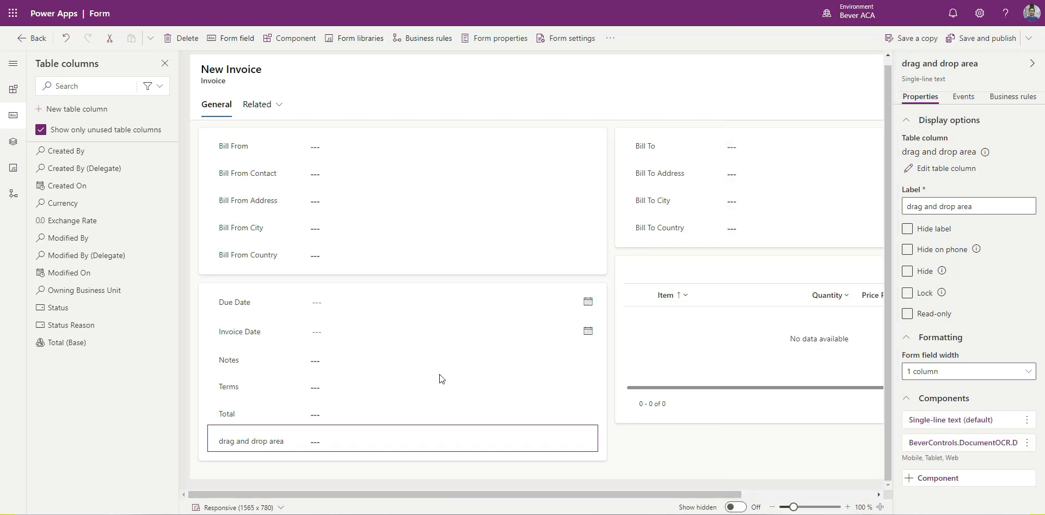
left_click(994, 40)
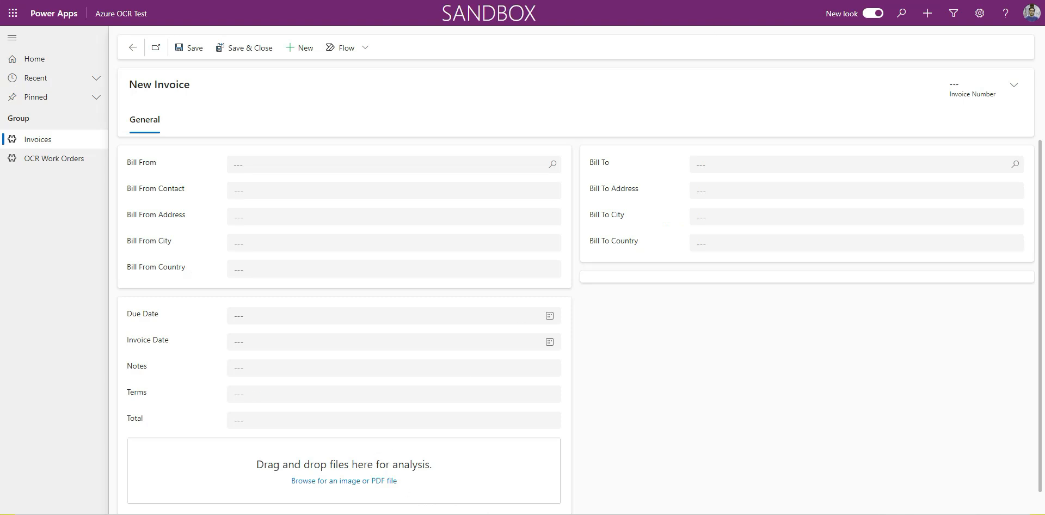
- Add an invoice file to the New Invoice form's drag-and-drop area for analysis and arrange the form window on half the screen
key("alt+Tab")
left_click_drag(249, 176, 319, 462)
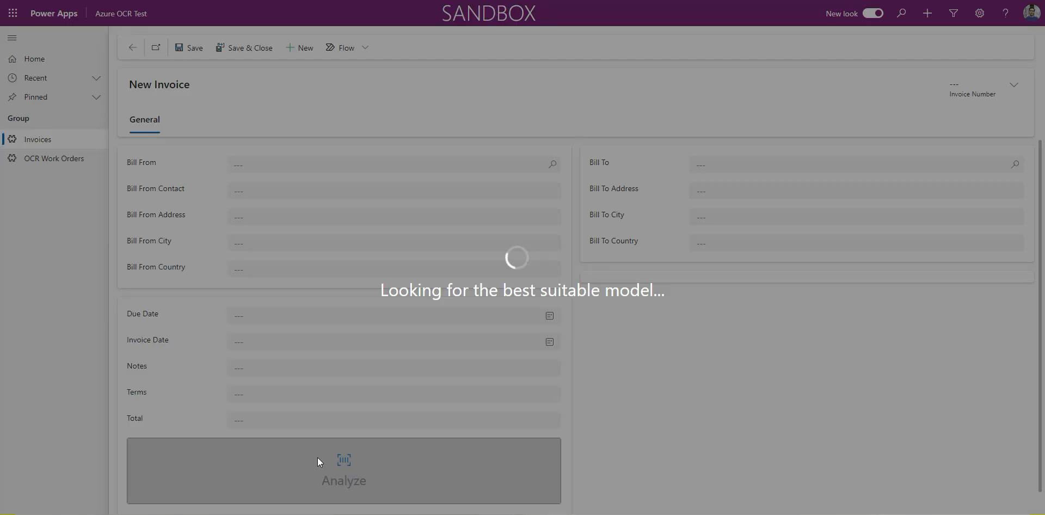
key("super+Right")
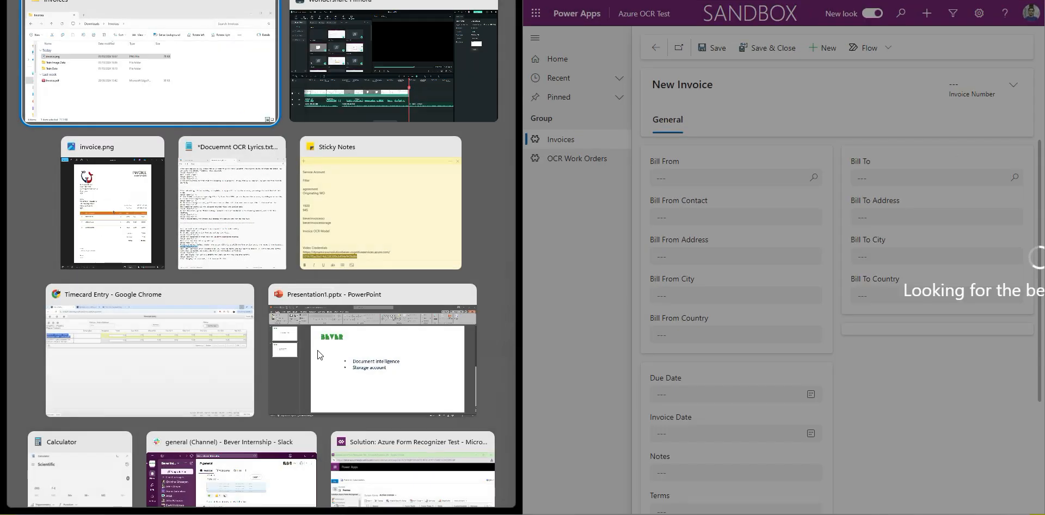
left_click(112, 201)
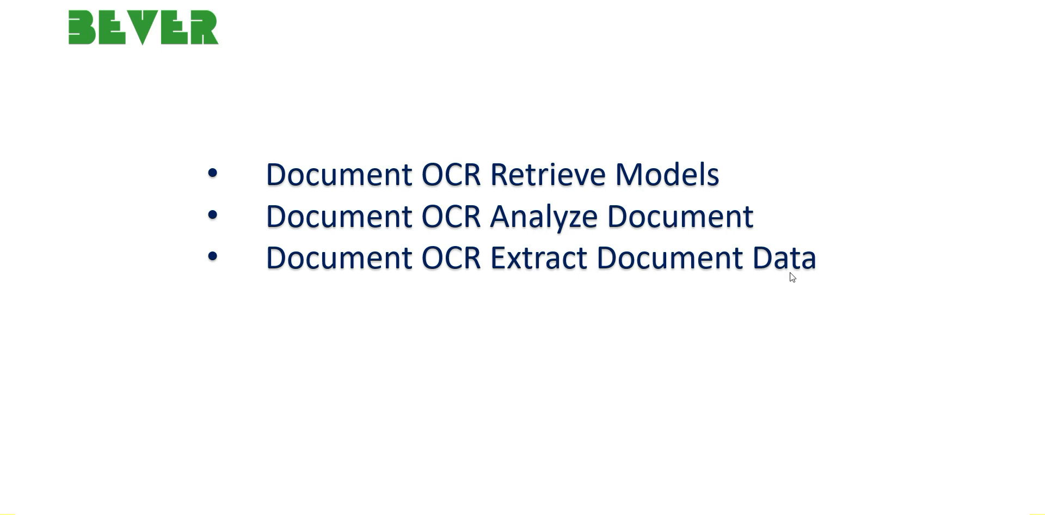
- Leave the Lucidchart presentation of the Retrieve Models diagram and switch to the Document OCR models list in Power Apps
key("Escape")
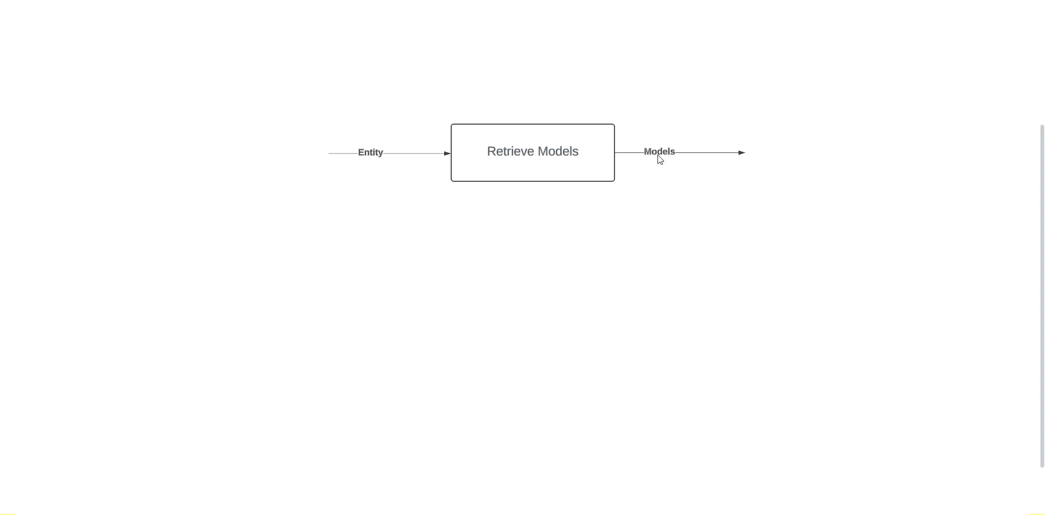
key("Escape")
mouse_move(539, 514)
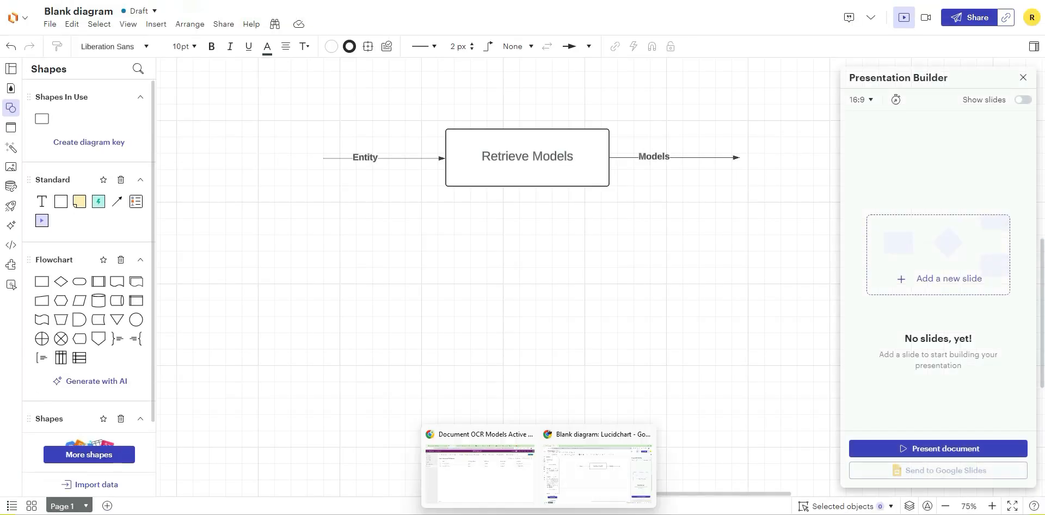
left_click(466, 464)
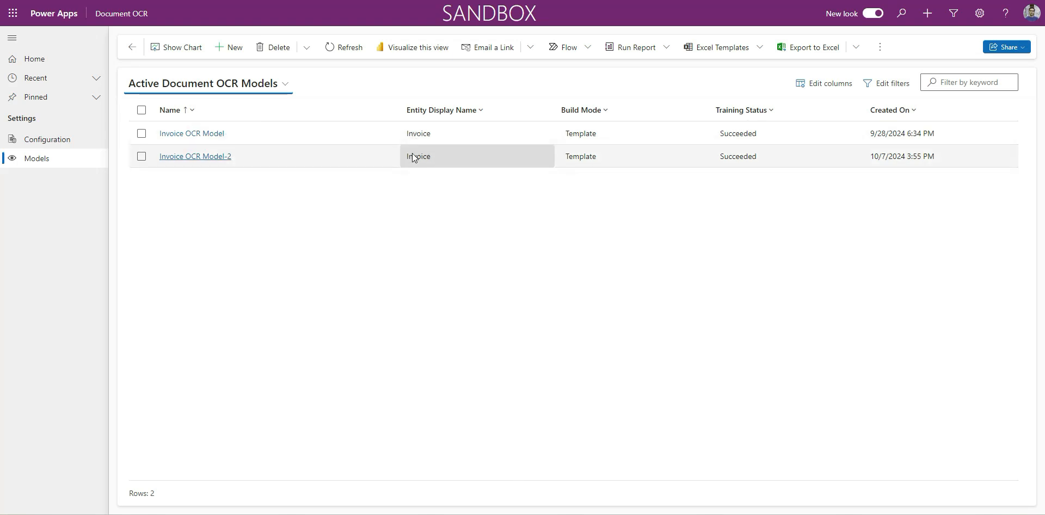
- Open Invoice OCR Model's training data, show the record list beside it, and examine Invoice OCR Model-2
left_click(203, 135)
left_click(202, 122)
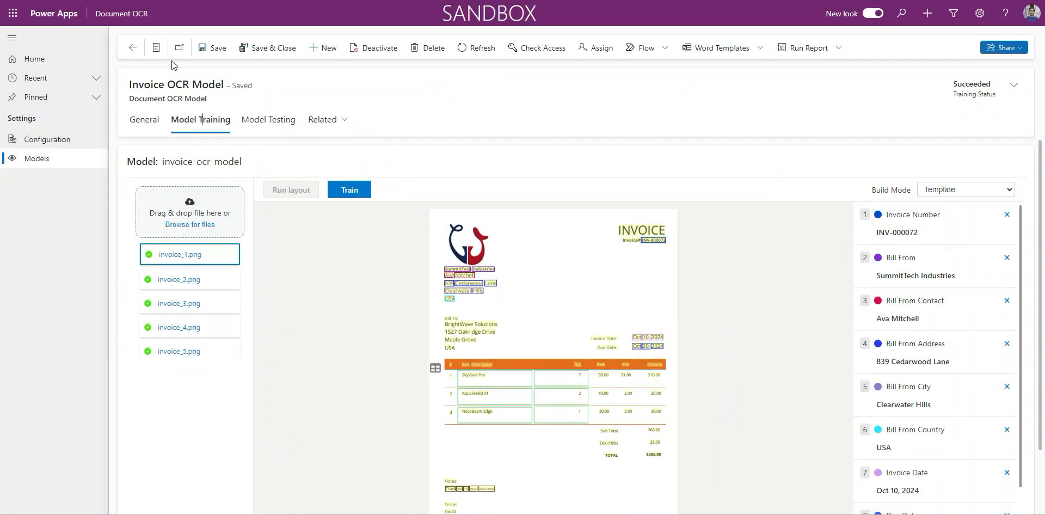
left_click(156, 47)
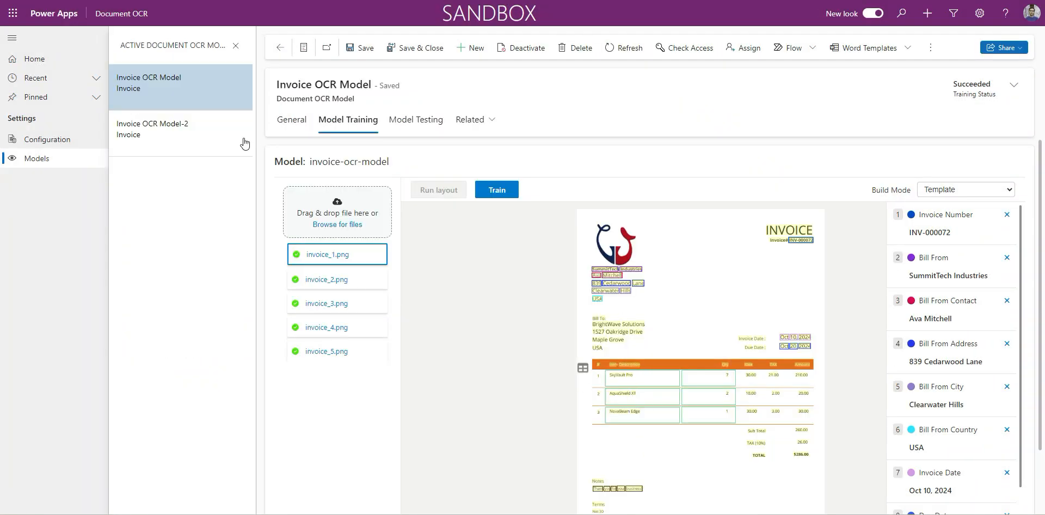
left_click(188, 143)
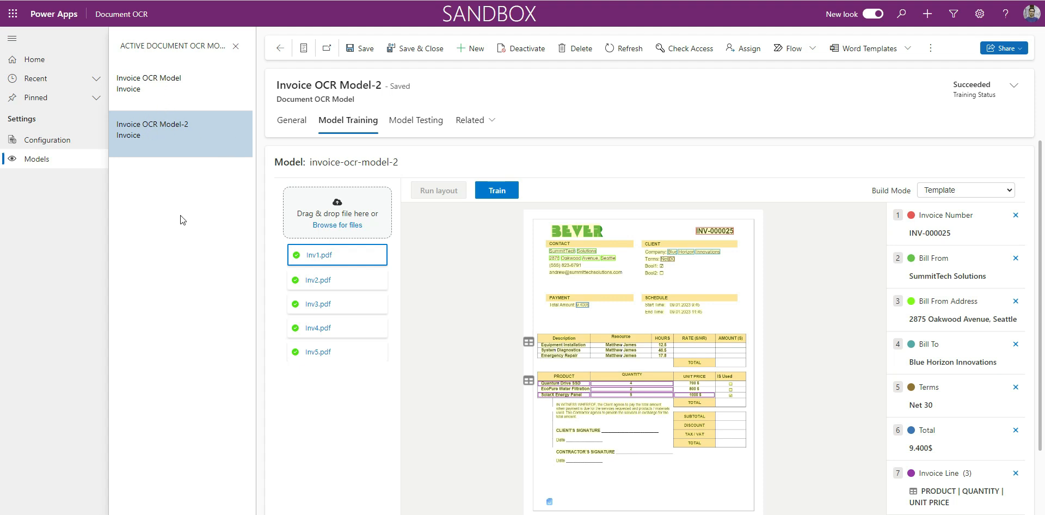
- Switch to Postman and send the bvr_document_ocr_retrieve_models request with bvr_ocr_invoice as the Entity
left_click(558, 507)
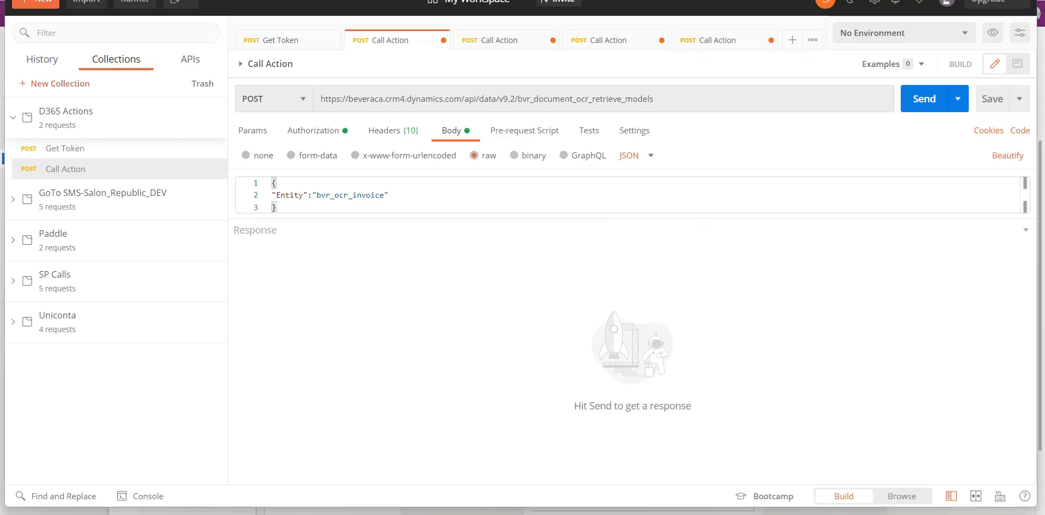
left_click(928, 101)
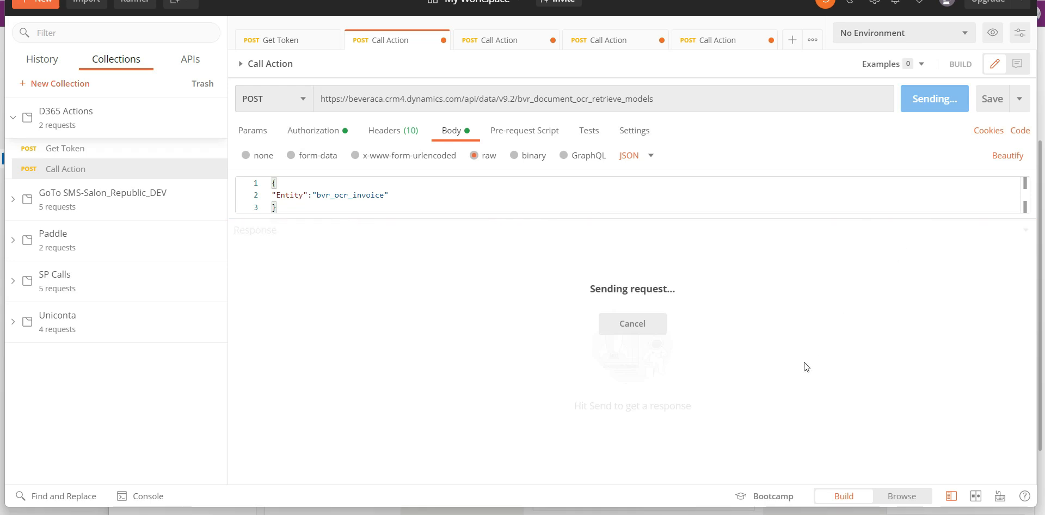
scroll(805, 363, "down", 5)
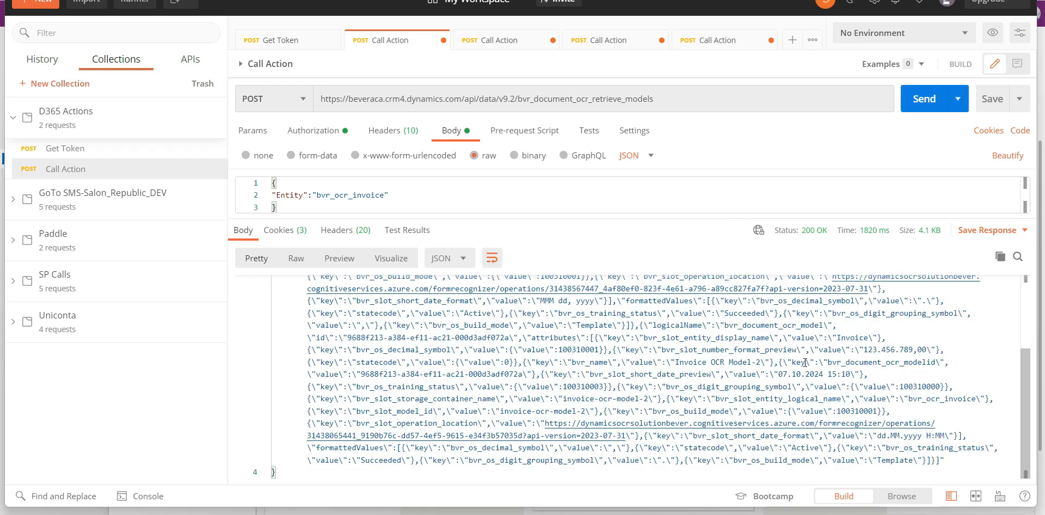
- Search the response for bvr_slot_model_id and highlight the model ID value returned for each of the two models
left_click(789, 335)
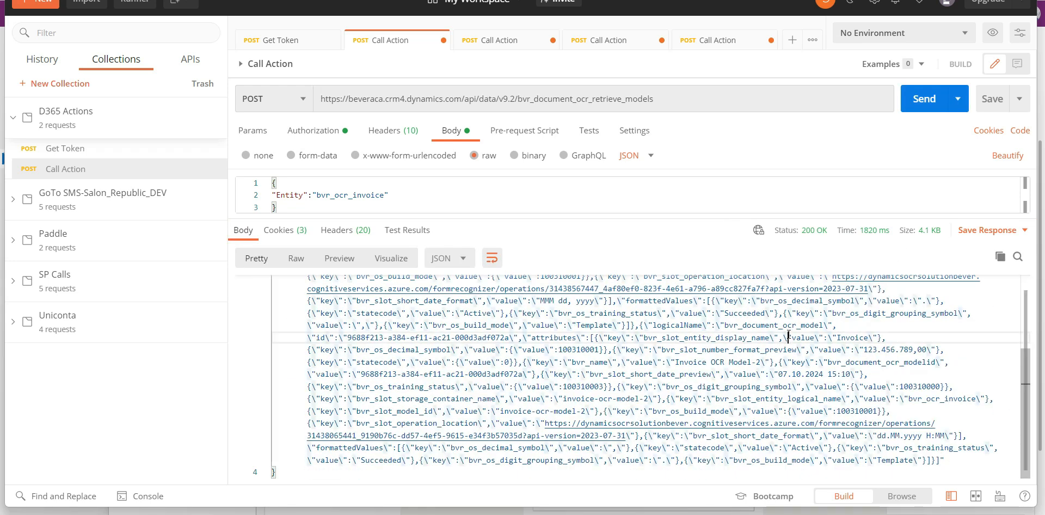
scroll(789, 335, "up", 1)
scroll(679, 368, "up", 2)
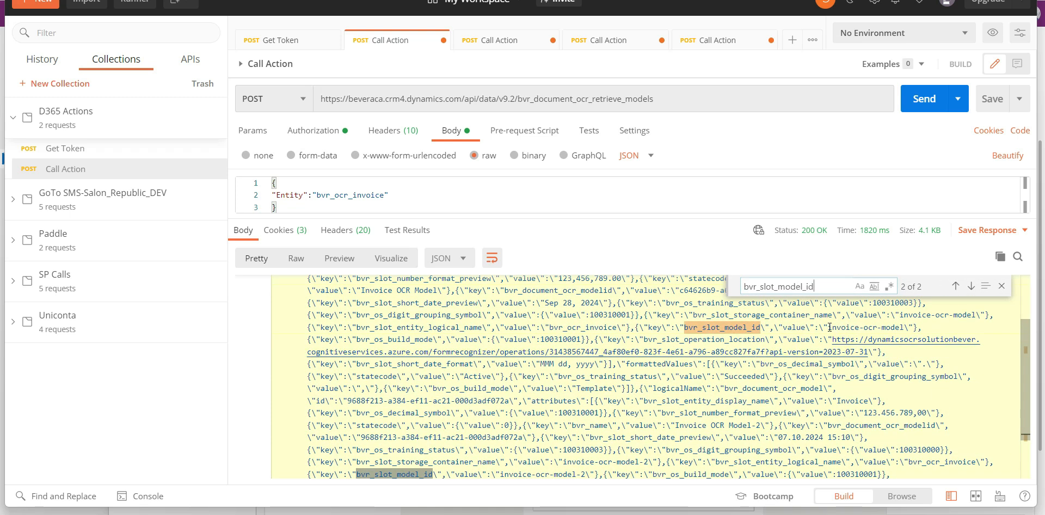
left_click_drag(827, 327, 904, 327)
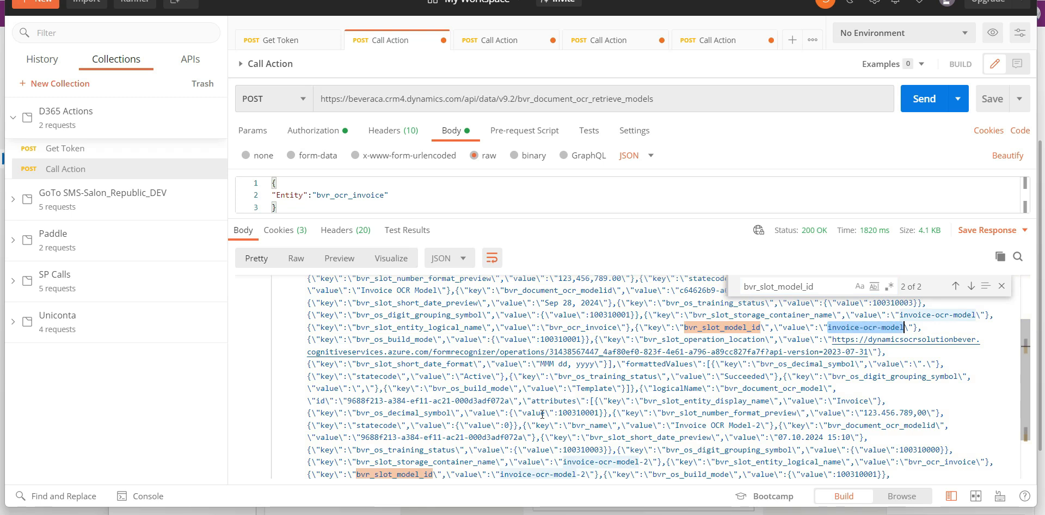
scroll(472, 462, "down", 2)
left_click_drag(501, 444, 586, 446)
- Switch to Power Apps, check the Model Id of Invoice OCR Model-2 and Invoice OCR Model, and go to the Lucidchart diagram
mouse_move(539, 514)
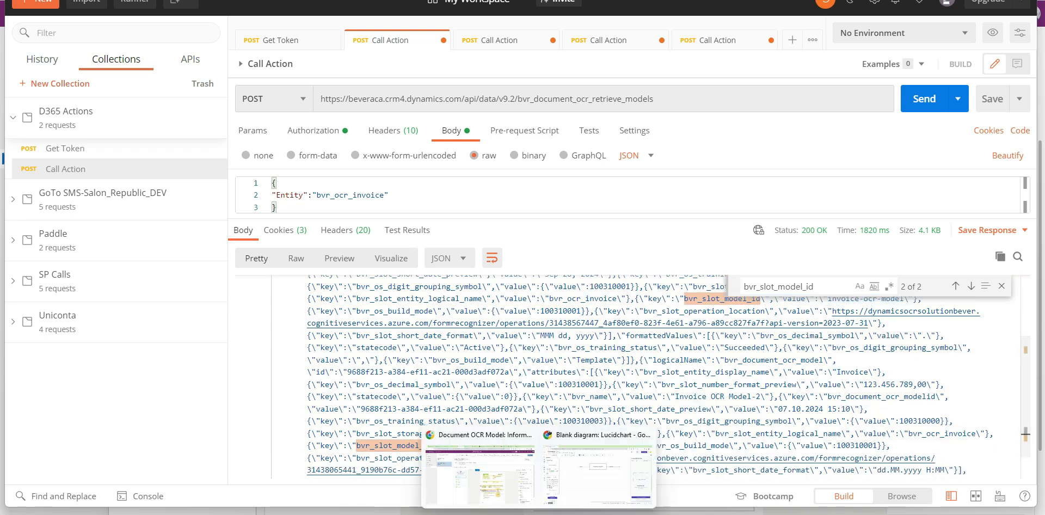
left_click(497, 485)
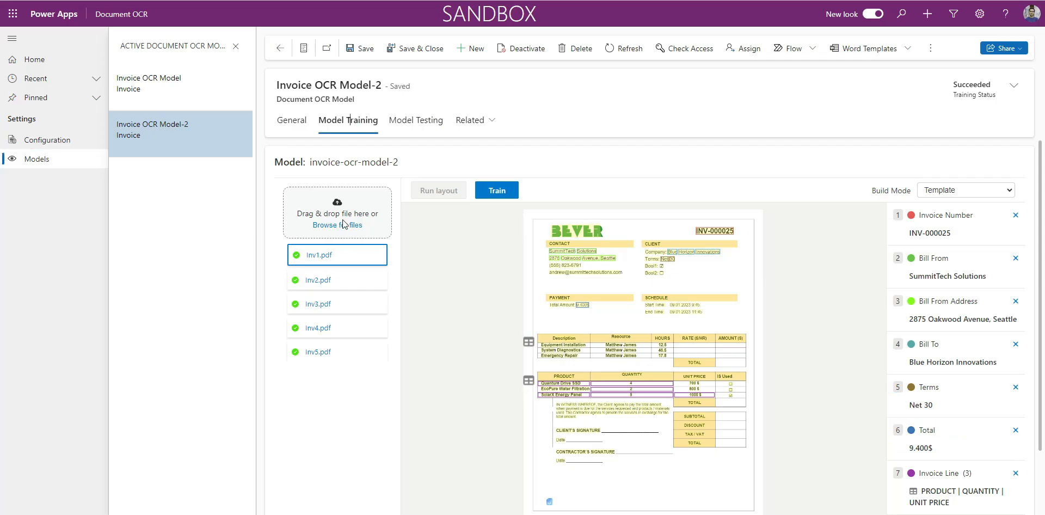
left_click(297, 128)
left_click_drag(383, 256, 457, 255)
left_click(163, 100)
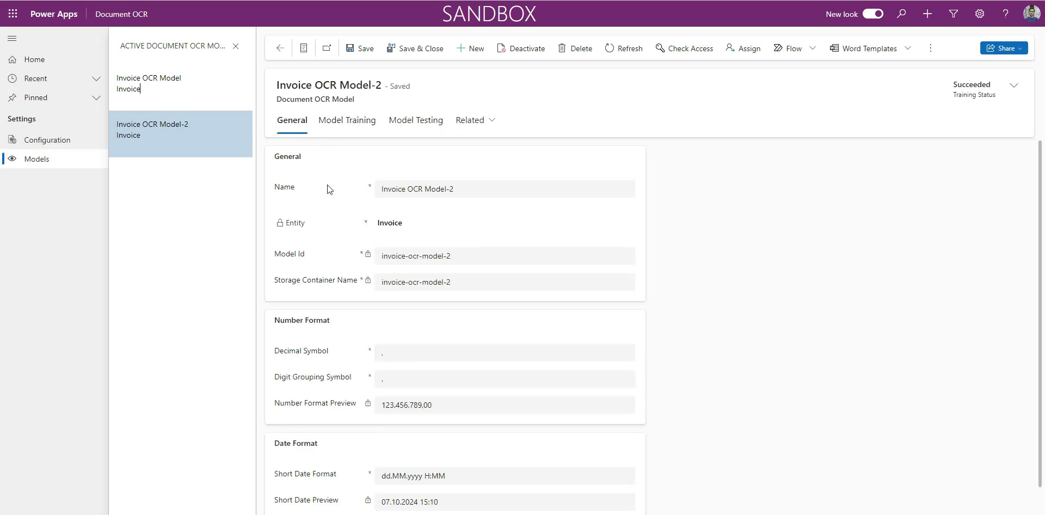
triple_click(384, 255)
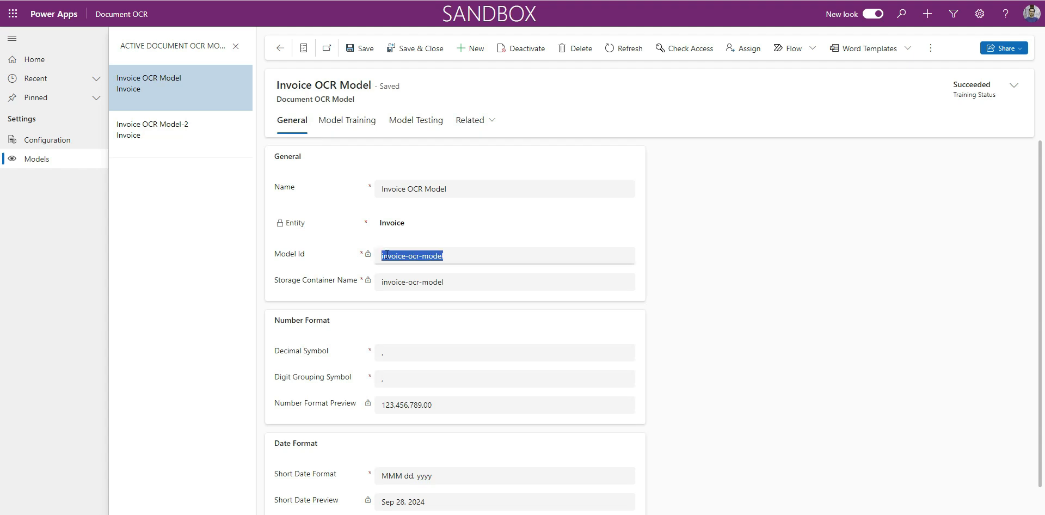
mouse_move(563, 514)
left_click(563, 479)
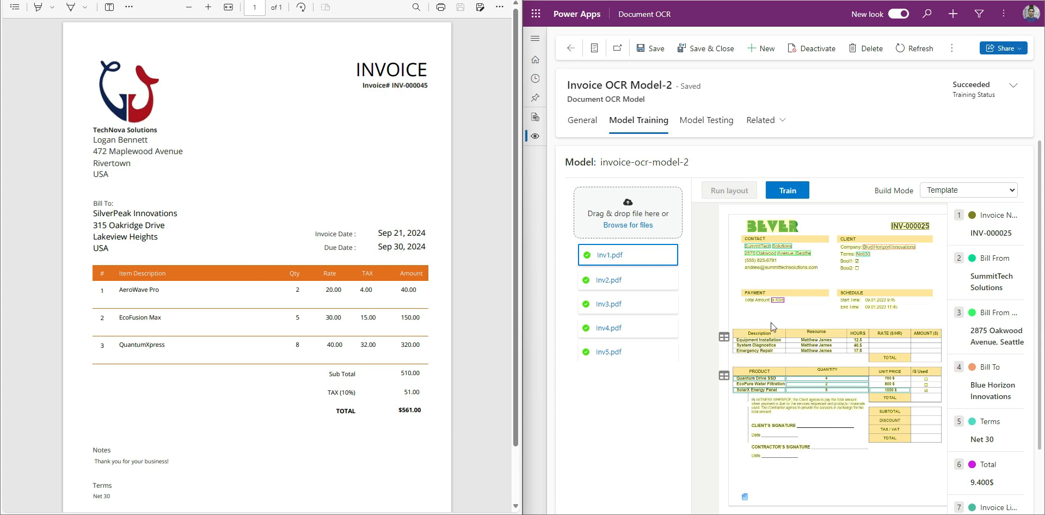
- Copy Invoice OCR Model-2's Model Id, invoice-ocr-model-2, into the Model value of Postman's bvr_document_ocr_analyze_document request and send it
left_click(582, 120)
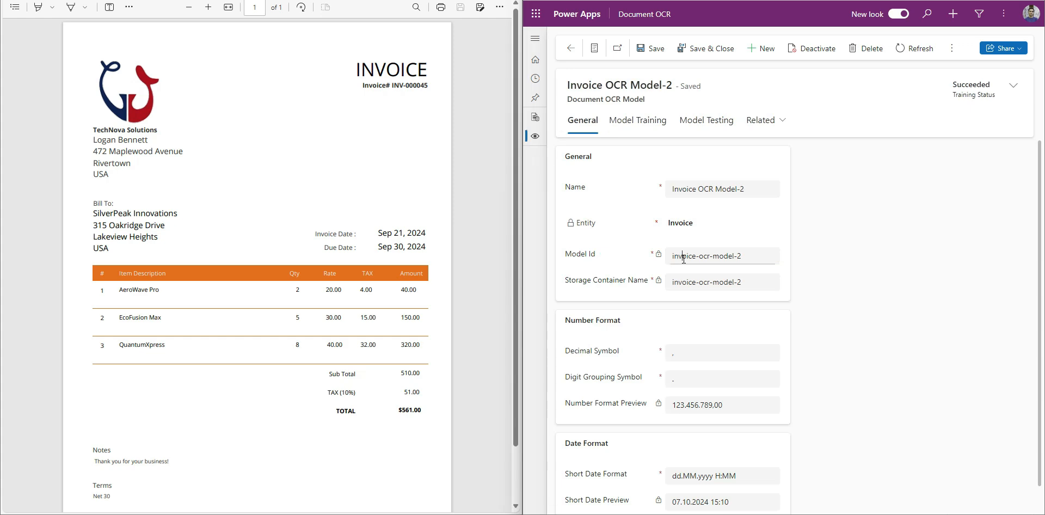
triple_click(684, 260)
key("ctrl+c")
left_click(539, 514)
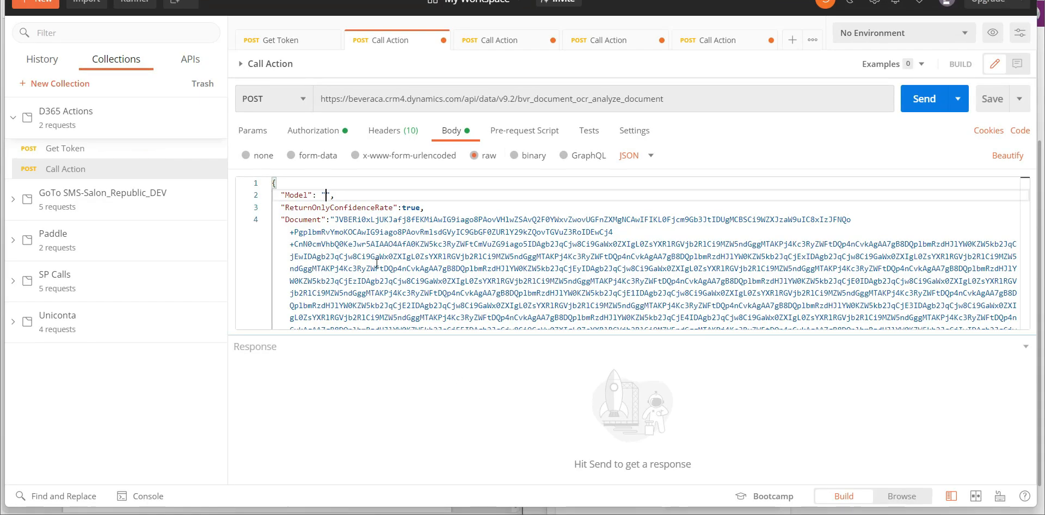
key("ctrl+v")
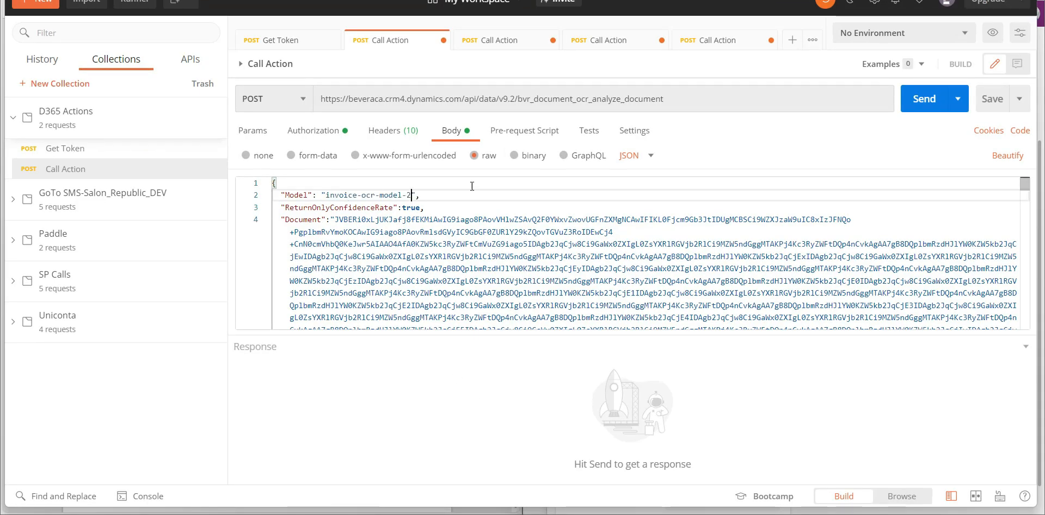
left_click(909, 100)
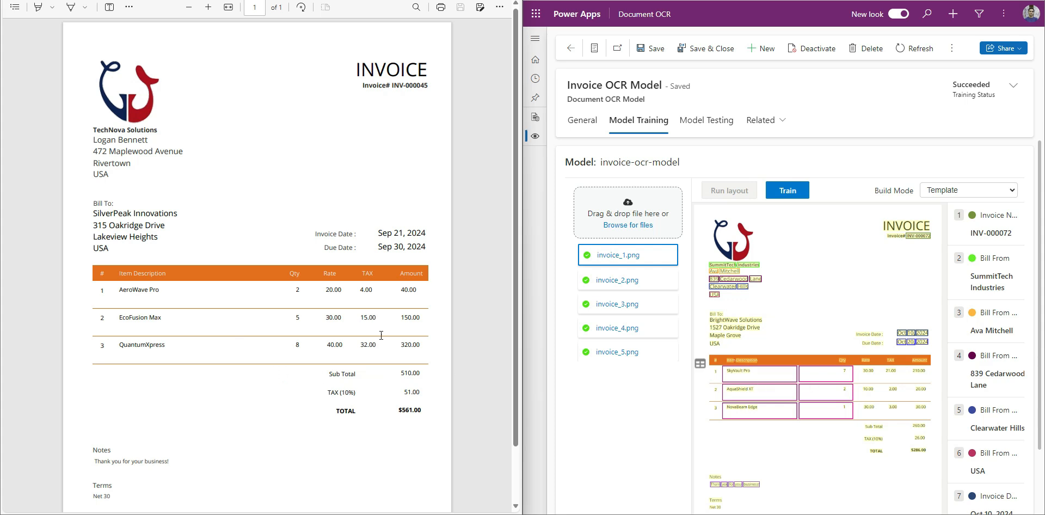
- Copy Invoice OCR Model's Model Id, invoice-ocr-model, into the Model value of Postman's bvr_document_ocr_analyze_document request, send it and highlight the returned OutputData value
left_click(581, 120)
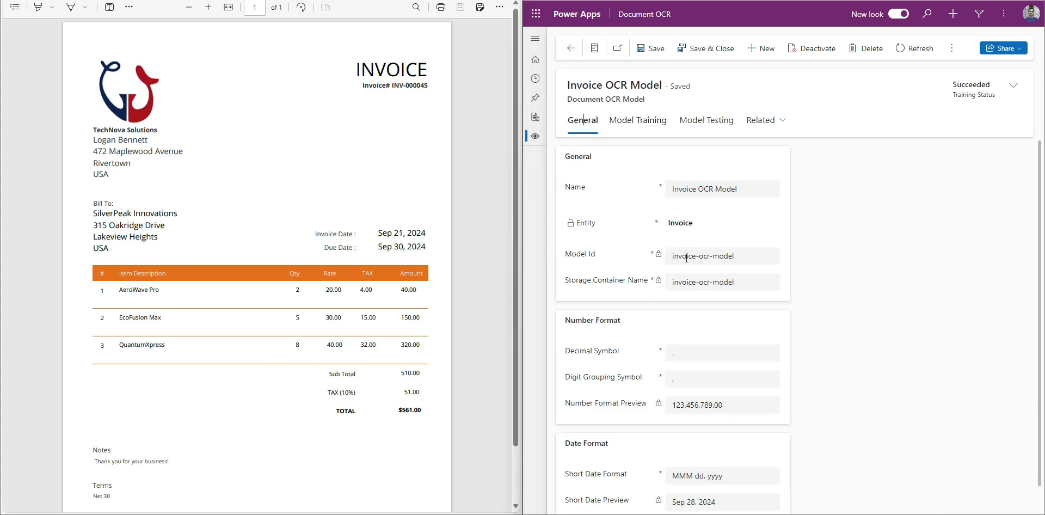
triple_click(687, 258)
key("ctrl+c")
key("alt+Tab")
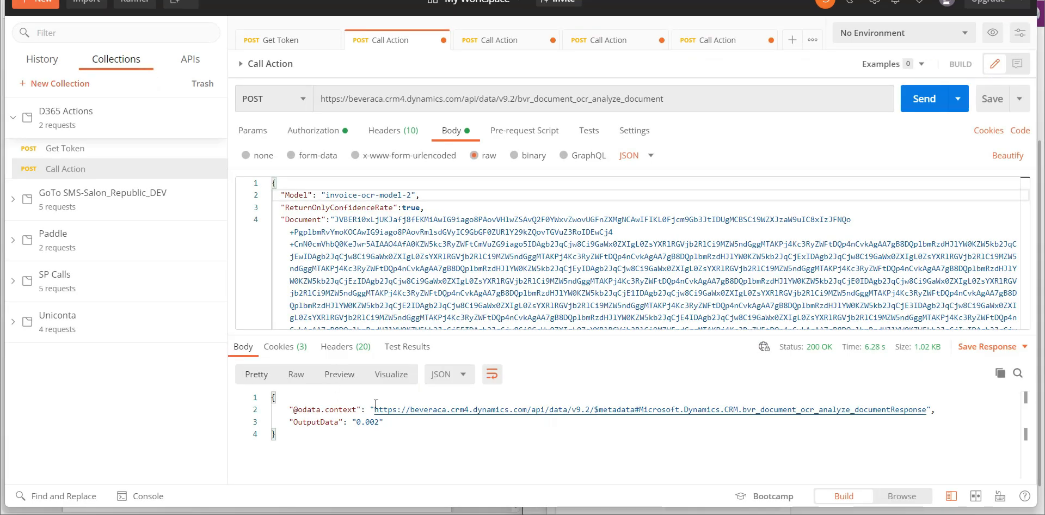
left_click_drag(412, 195, 327, 197)
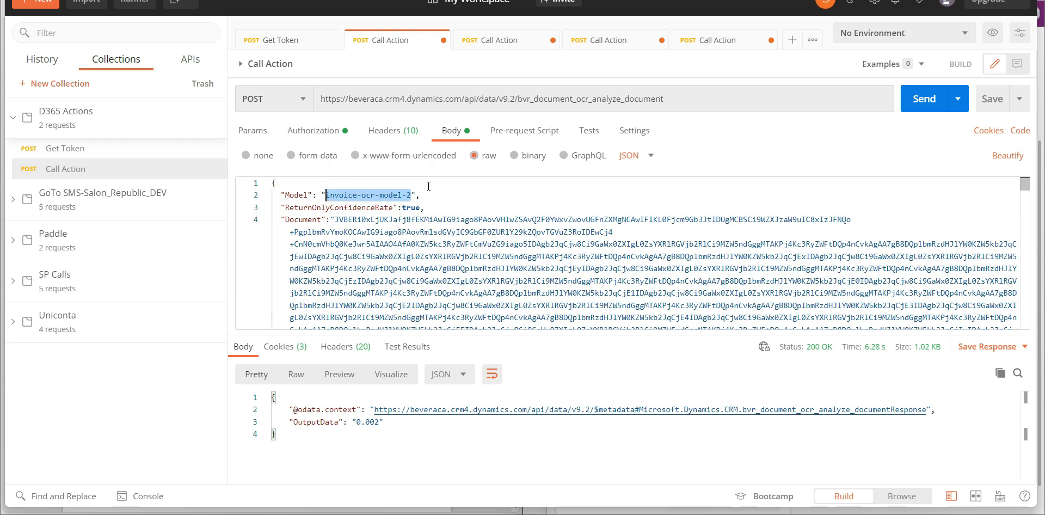
key("ctrl+v")
left_click(933, 102)
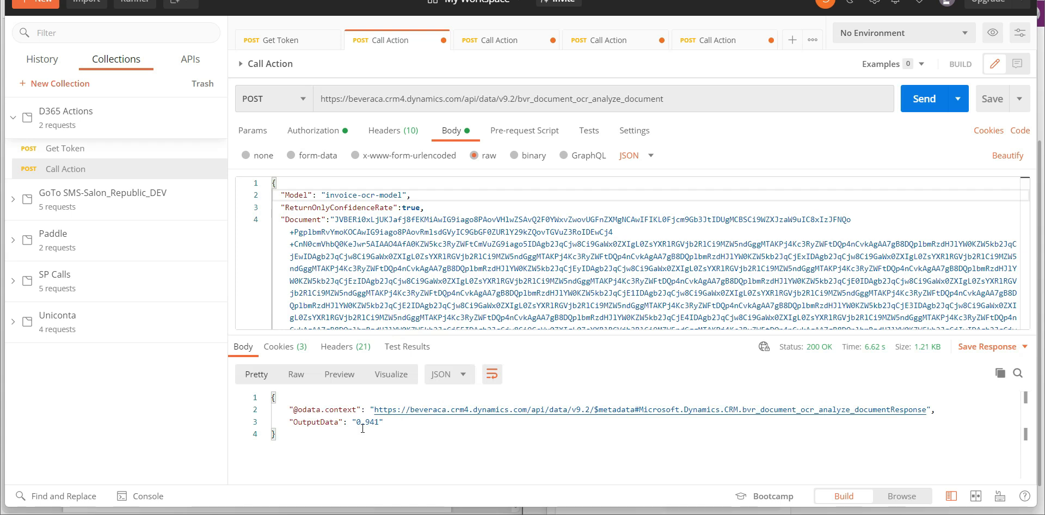
left_click_drag(352, 423, 381, 421)
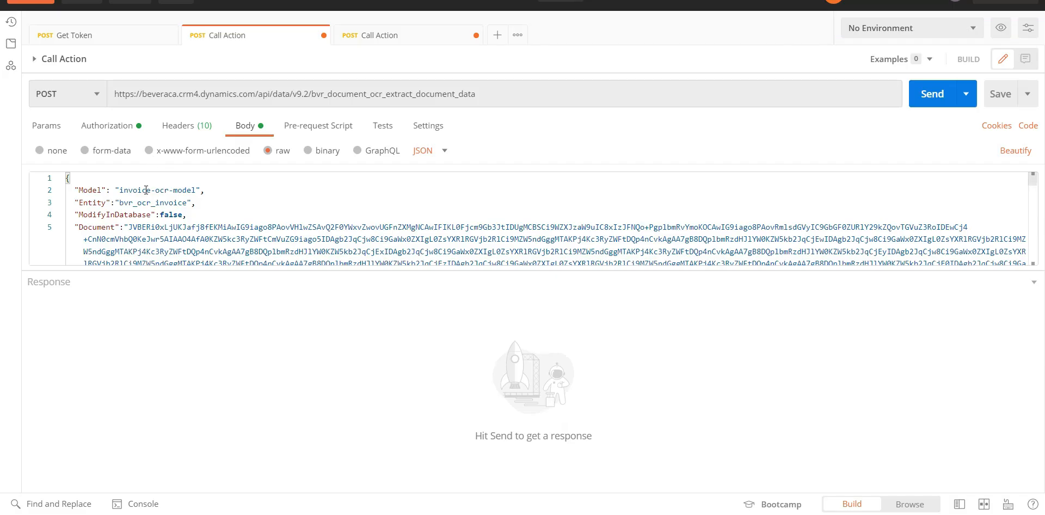
- Send the bvr_document_ocr_extract_document_data request with ModifyInDatabase set to false, and compare the extracted city with the invoice PDF alongside
double_click(110, 215)
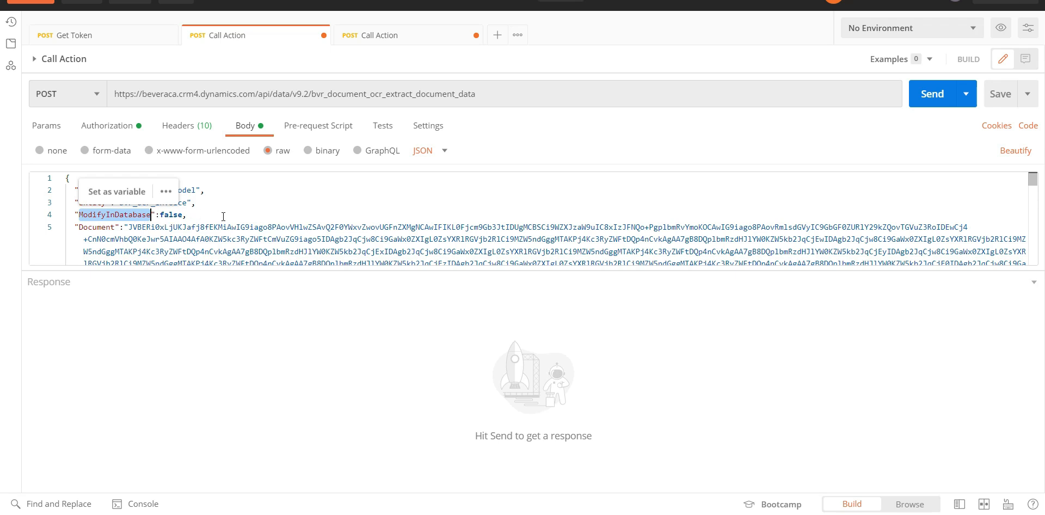
left_click(937, 99)
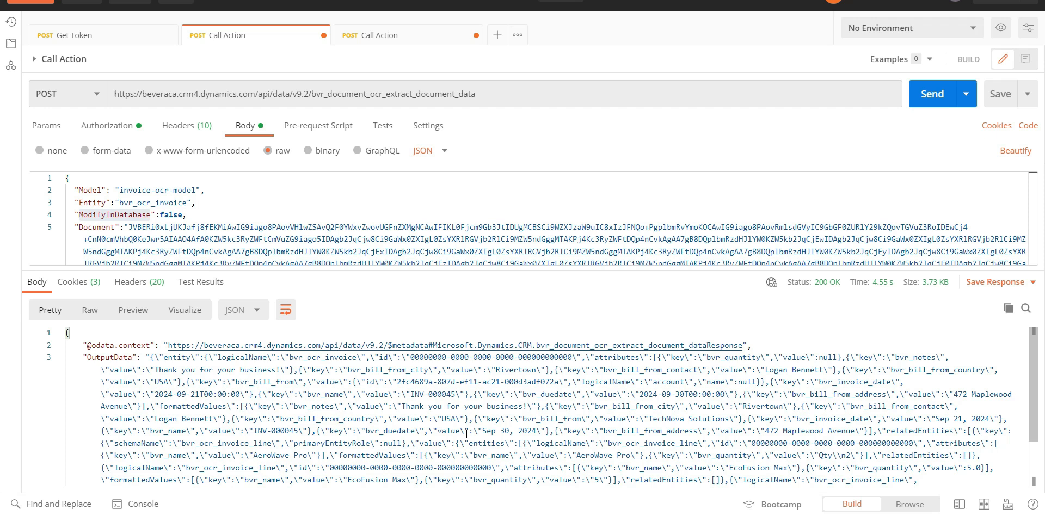
key("super+Right")
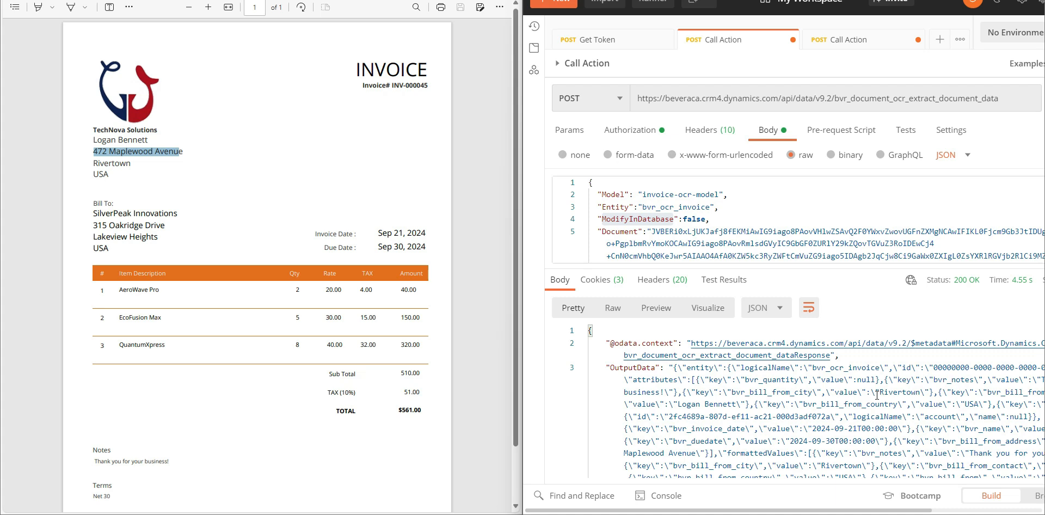
left_click_drag(875, 393, 921, 393)
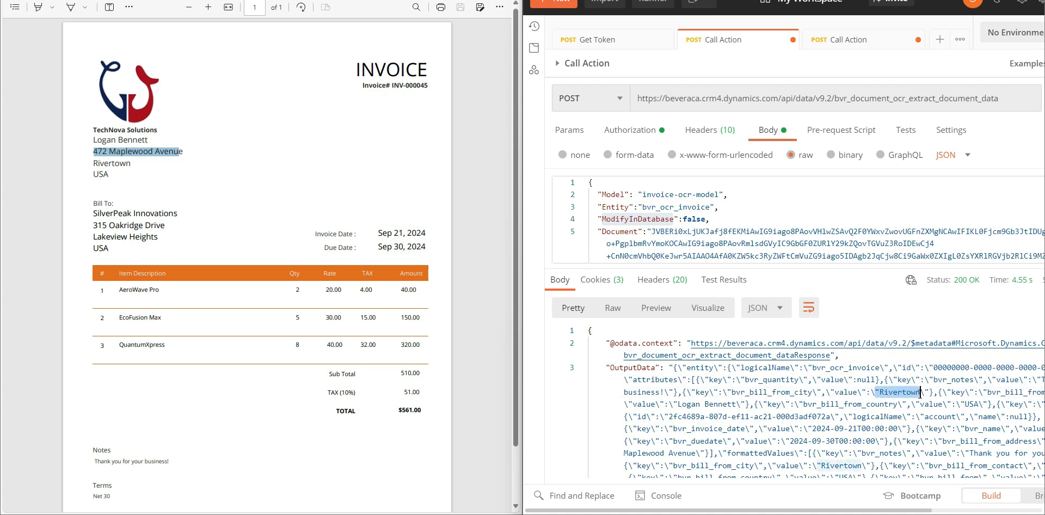
double_click(120, 166)
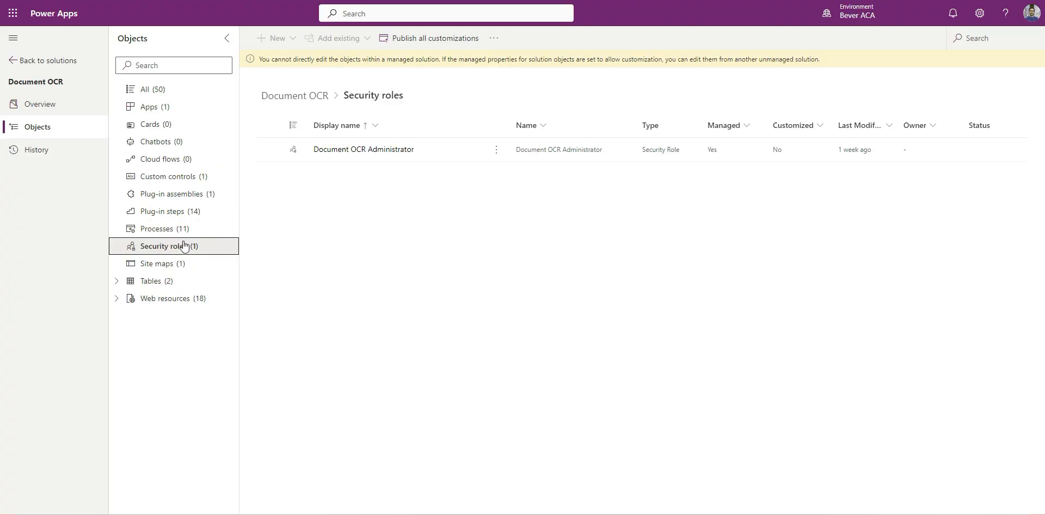
- Select Document OCR Administrator among the solution's security roles, and assign that role to the selected user in Dynamics 365 Security
left_click(305, 152)
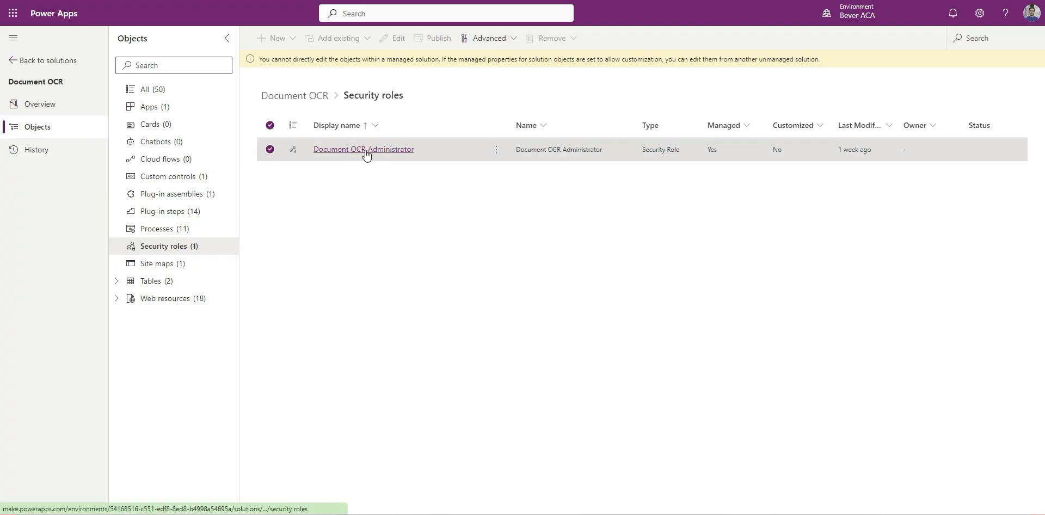
left_click(269, 152)
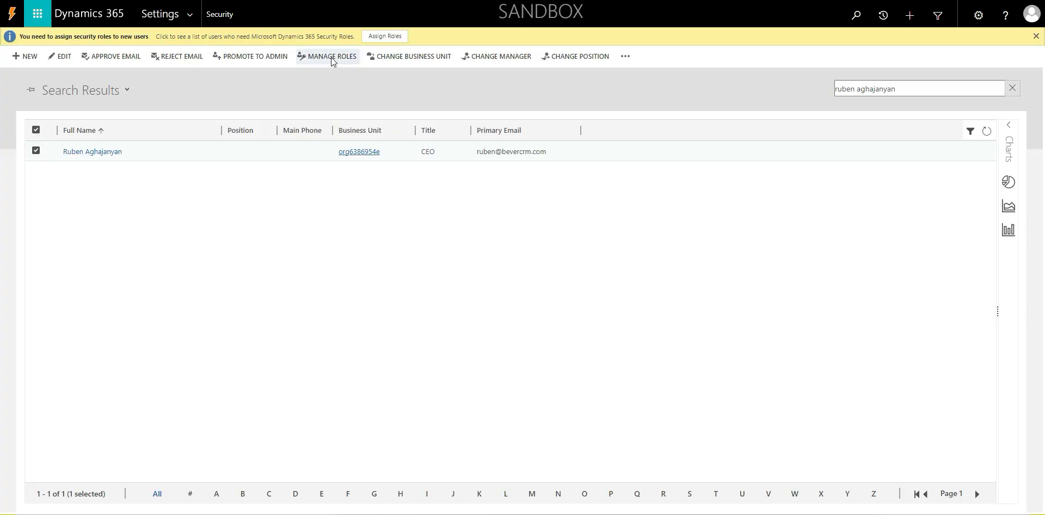
left_click(331, 57)
key("ctrl+f")
type("d")
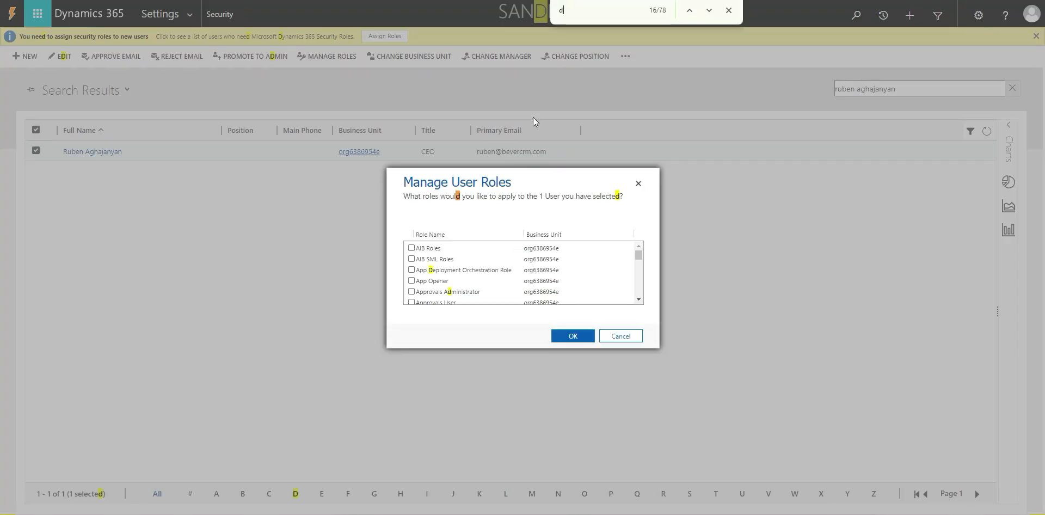
type("ocu")
left_click(475, 274)
left_click(579, 340)
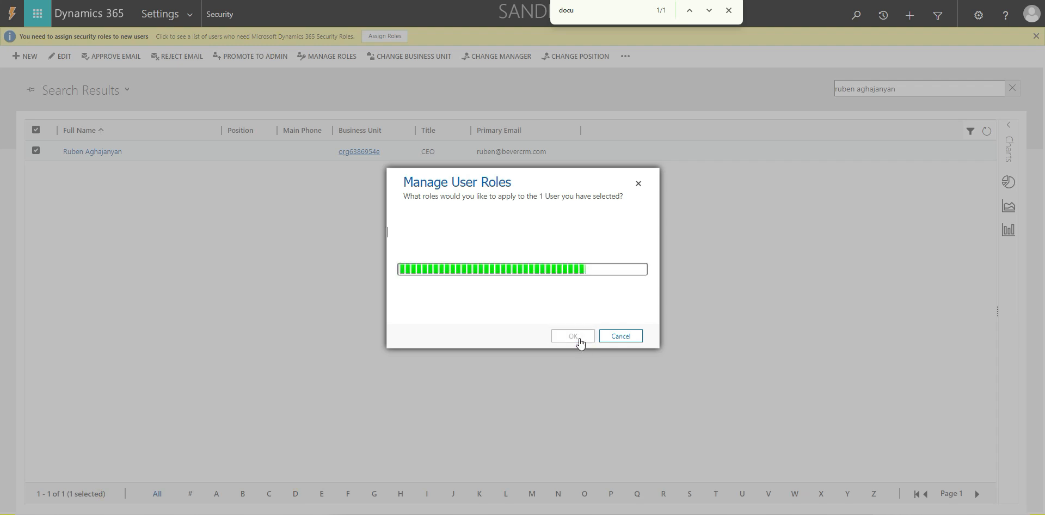